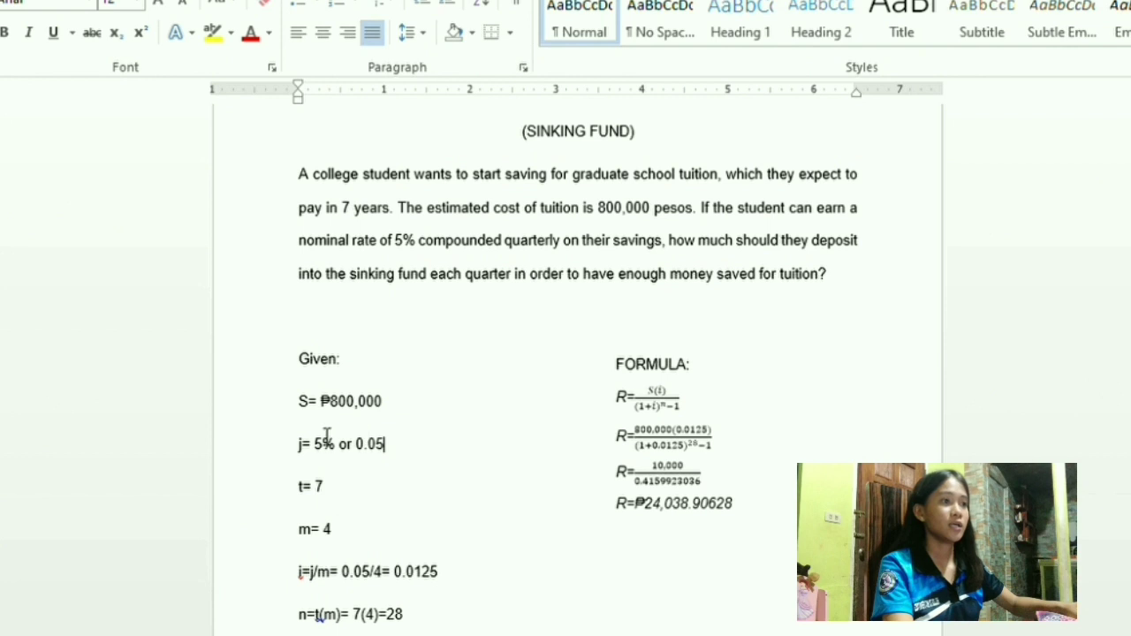
# Scroll up and down through the Word sinking fund problem to review it
pyautogui.scroll(-1, 530, 344)
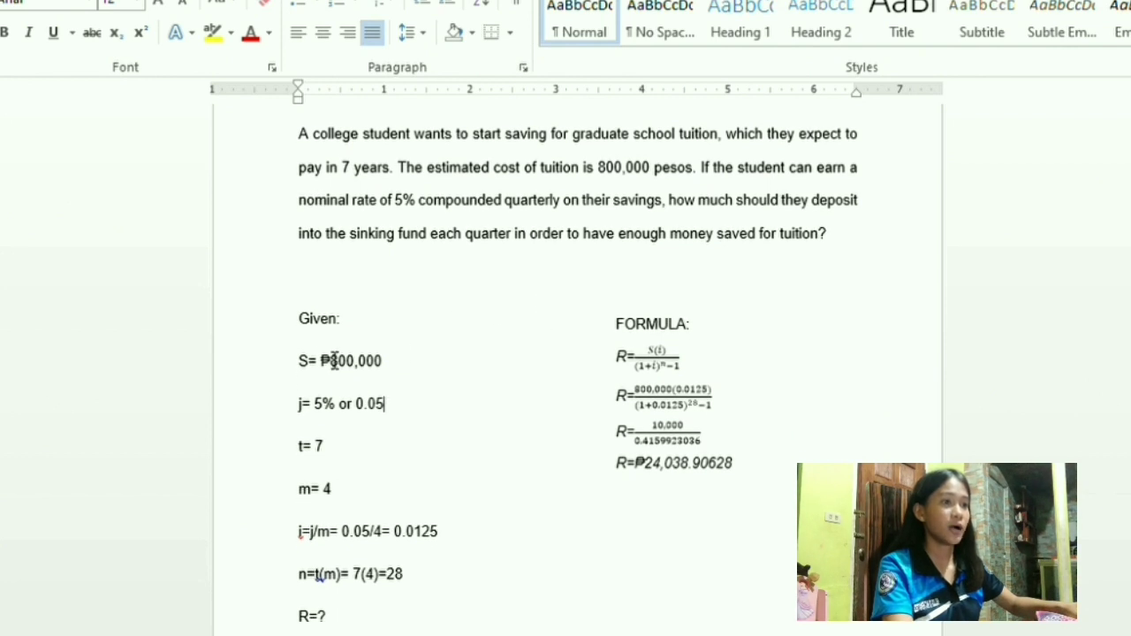
pyautogui.scroll(1, 366, 364)
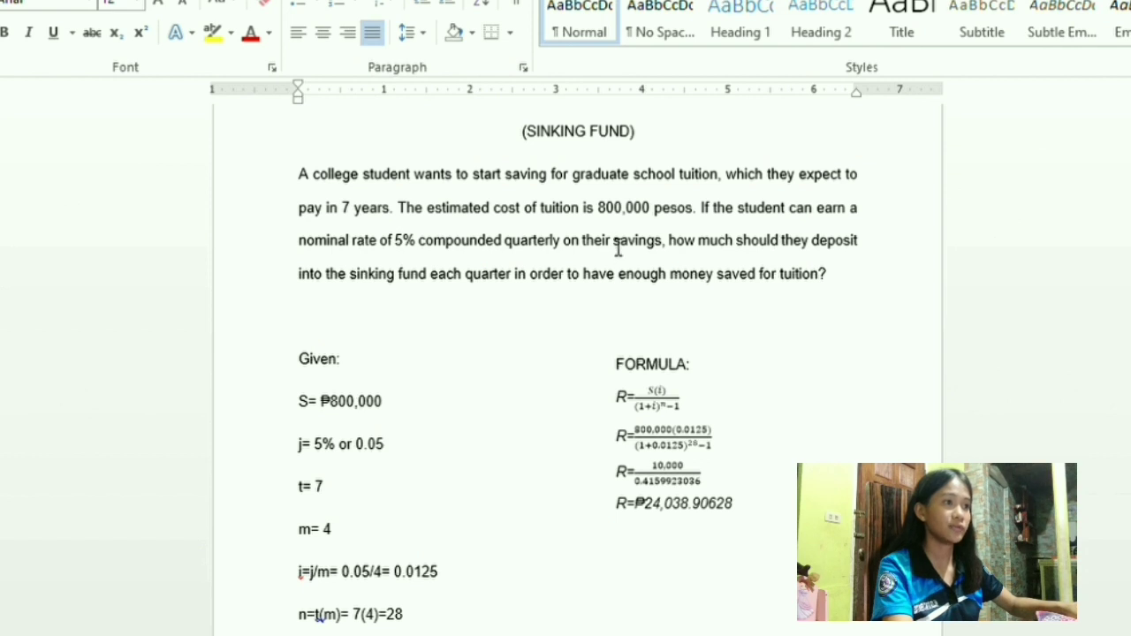
pyautogui.scroll(-1, 390, 411)
pyautogui.scroll(-1, 390, 415)
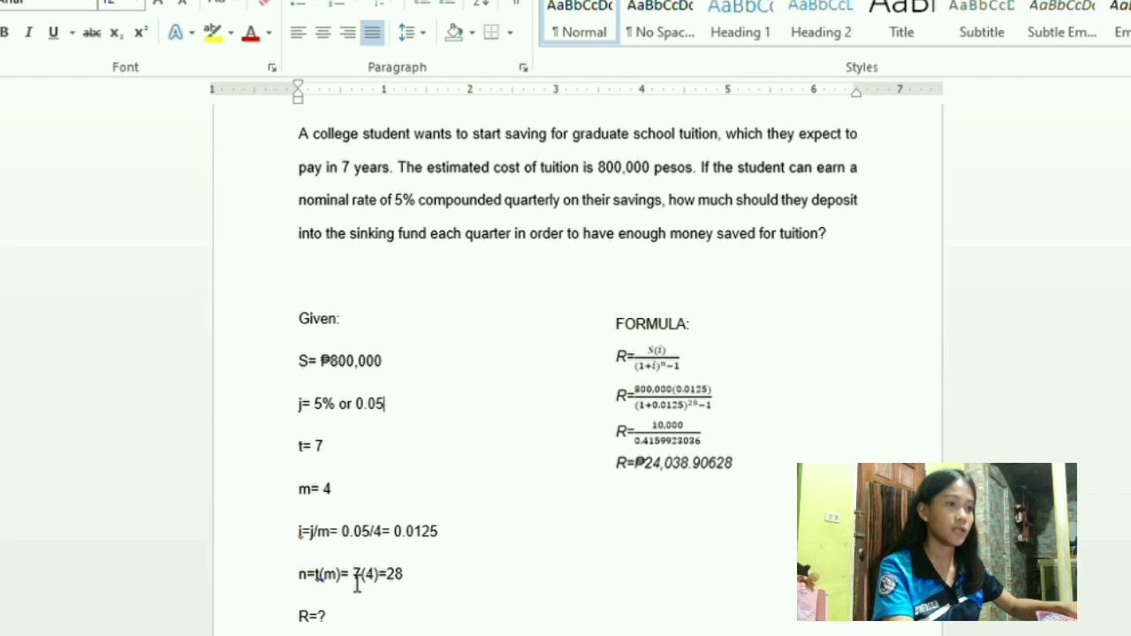
pyautogui.scroll(-1, 407, 580)
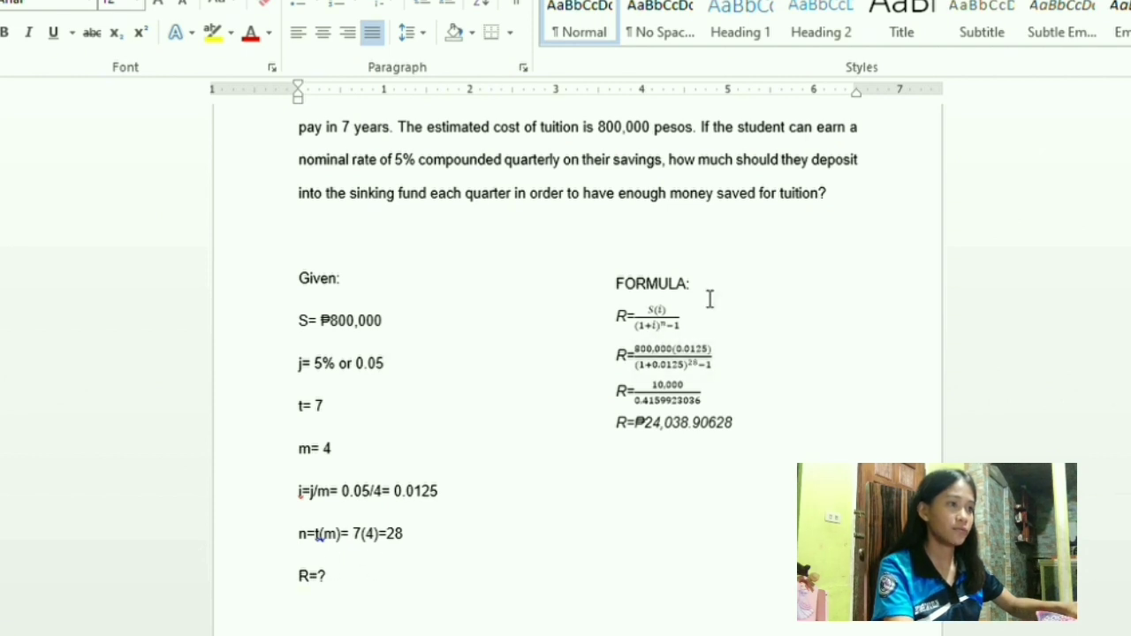
pyautogui.scroll(1, 718, 305)
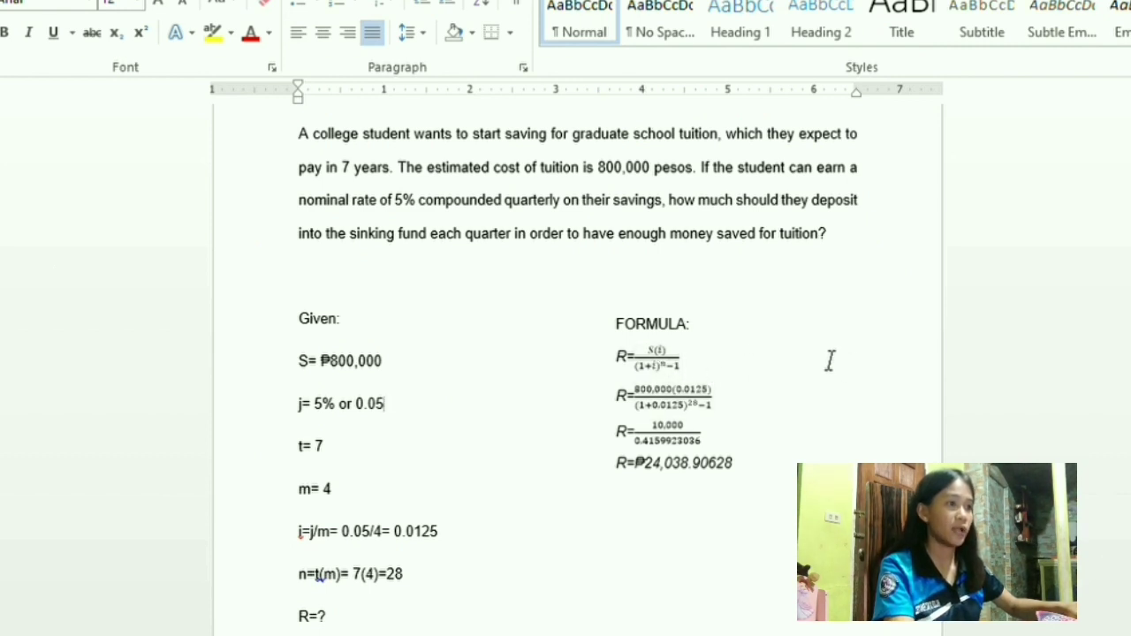
pyautogui.scroll(-1, 829, 364)
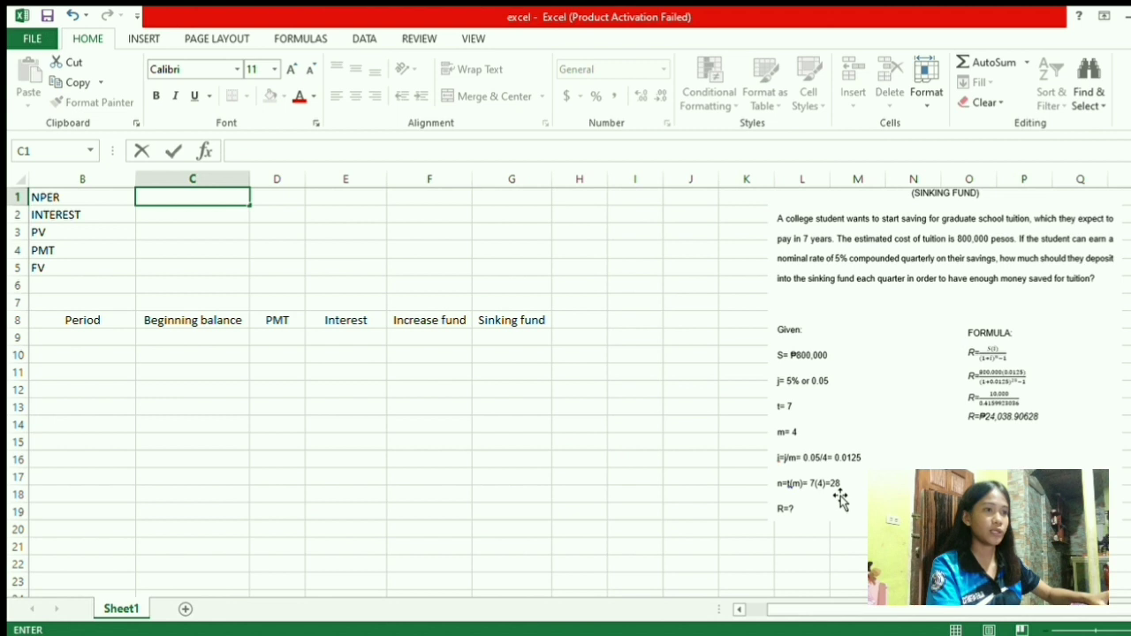
# Enter NPER 28, interest 0.0125, PV 0 and PMT 24,038.9062 into C1:C4
pyautogui.write('28')
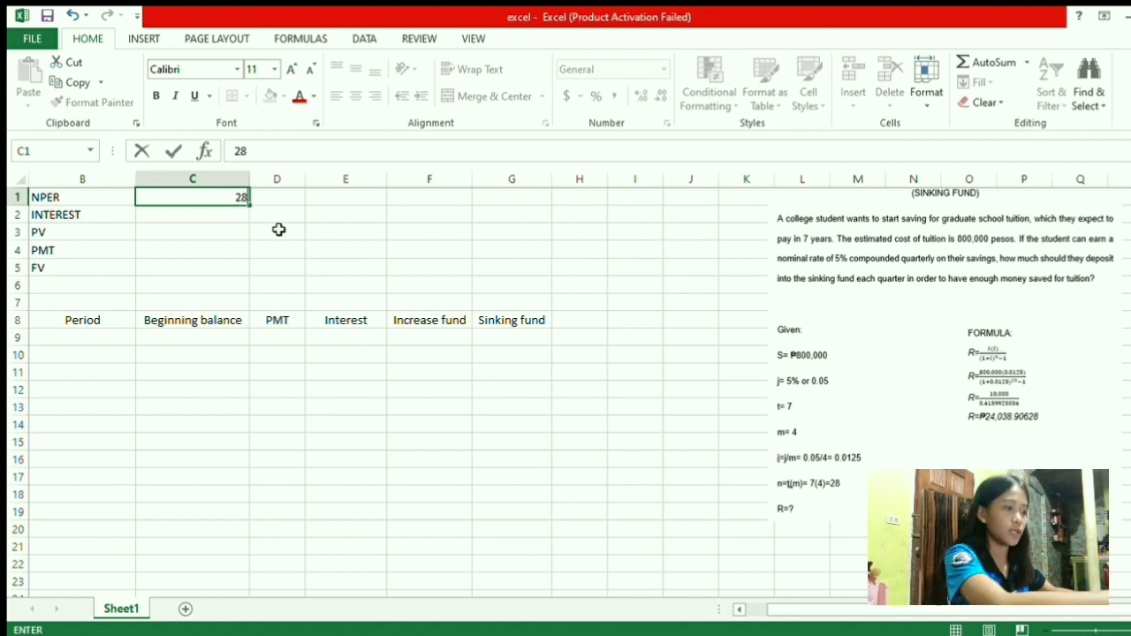
pyautogui.press('Return')
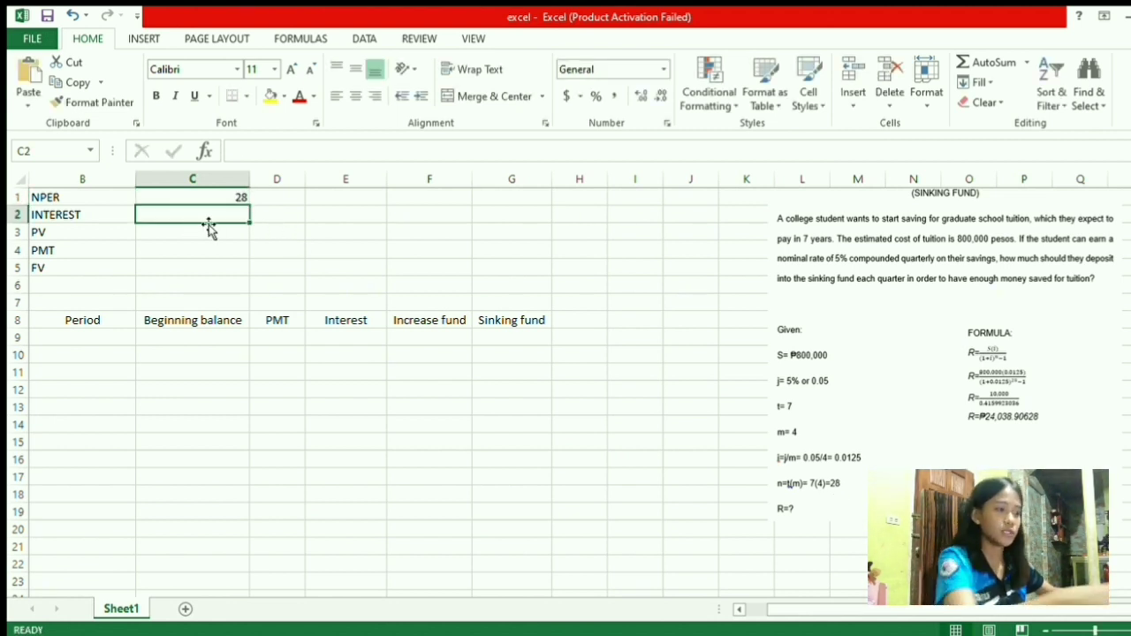
pyautogui.write('0')
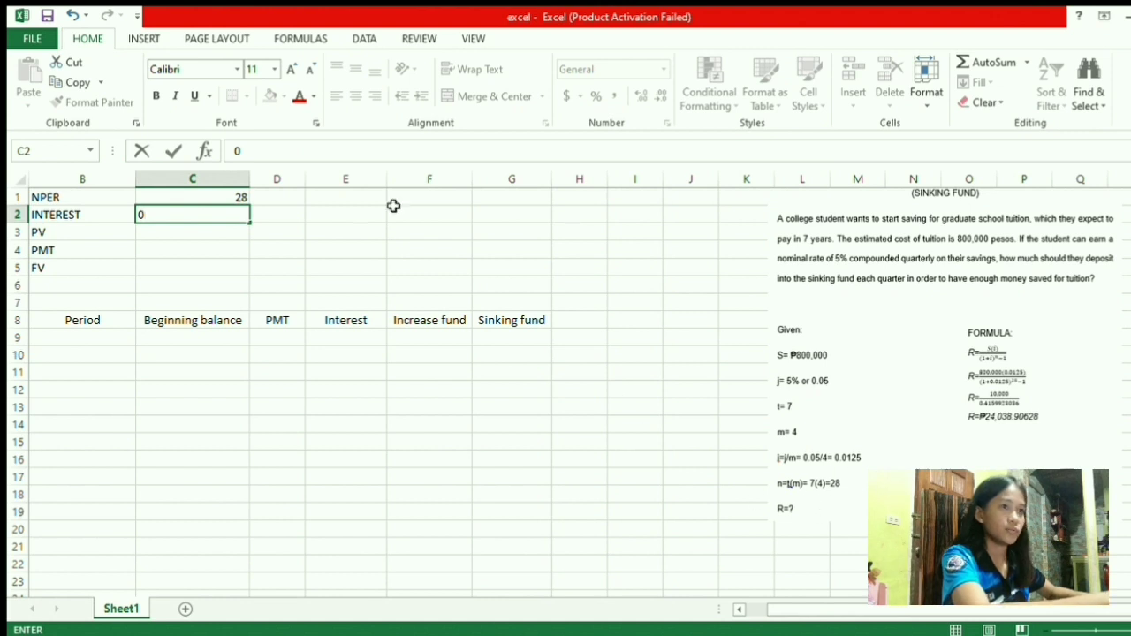
pyautogui.write('.0125')
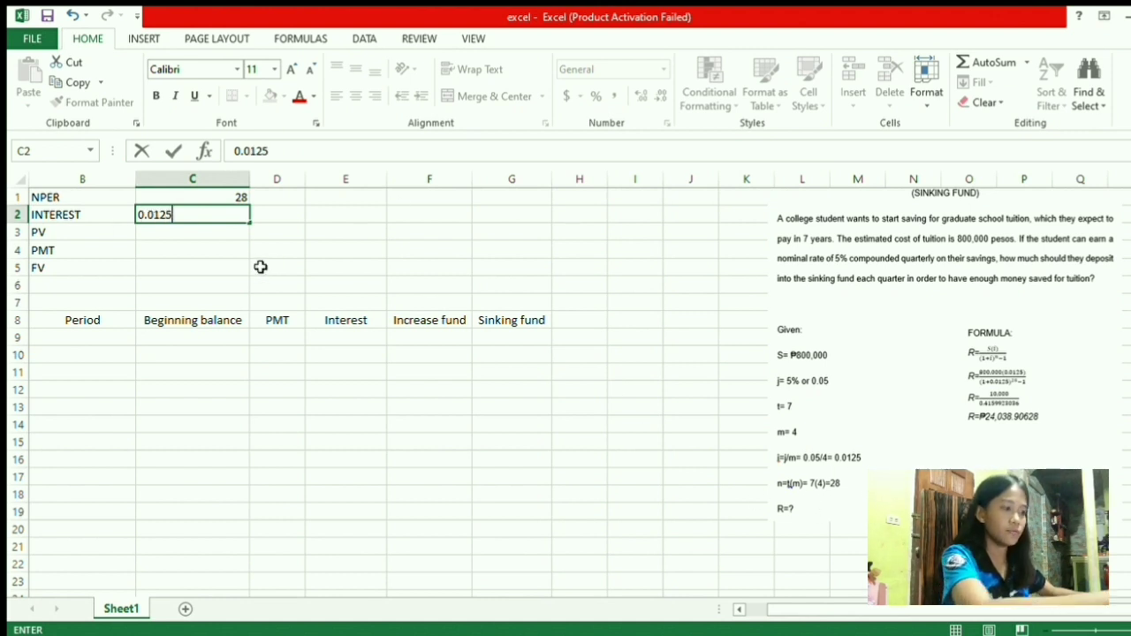
pyautogui.hotkey('ctrl', 'Return')
pyautogui.press('Return')
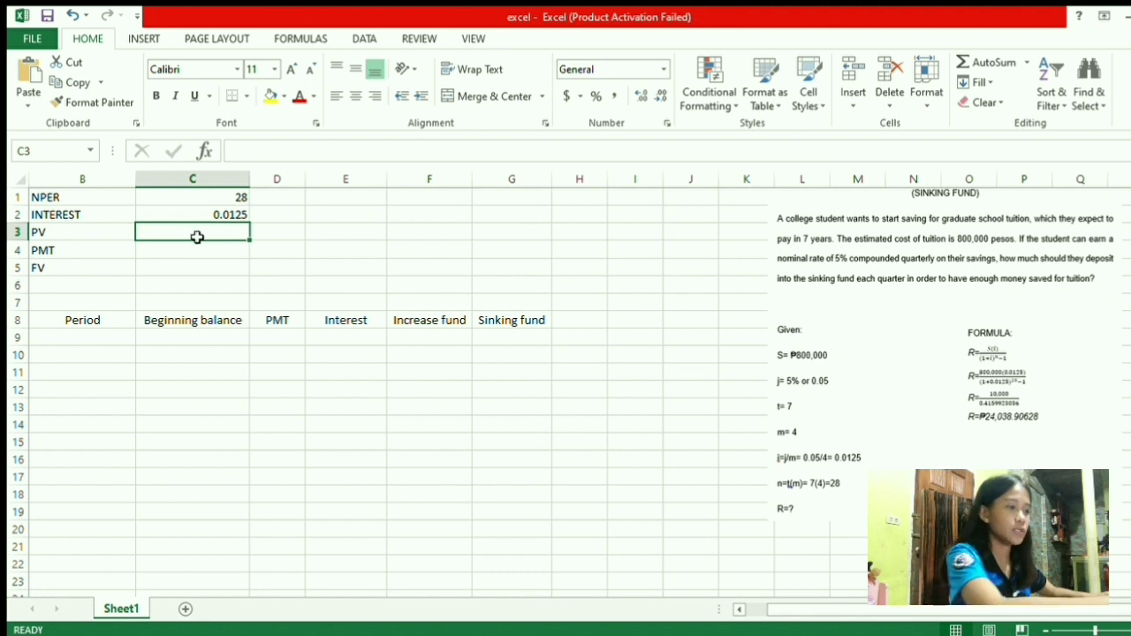
pyautogui.write('0')
pyautogui.hotkey('ctrl', 'Return')
pyautogui.press('Return')
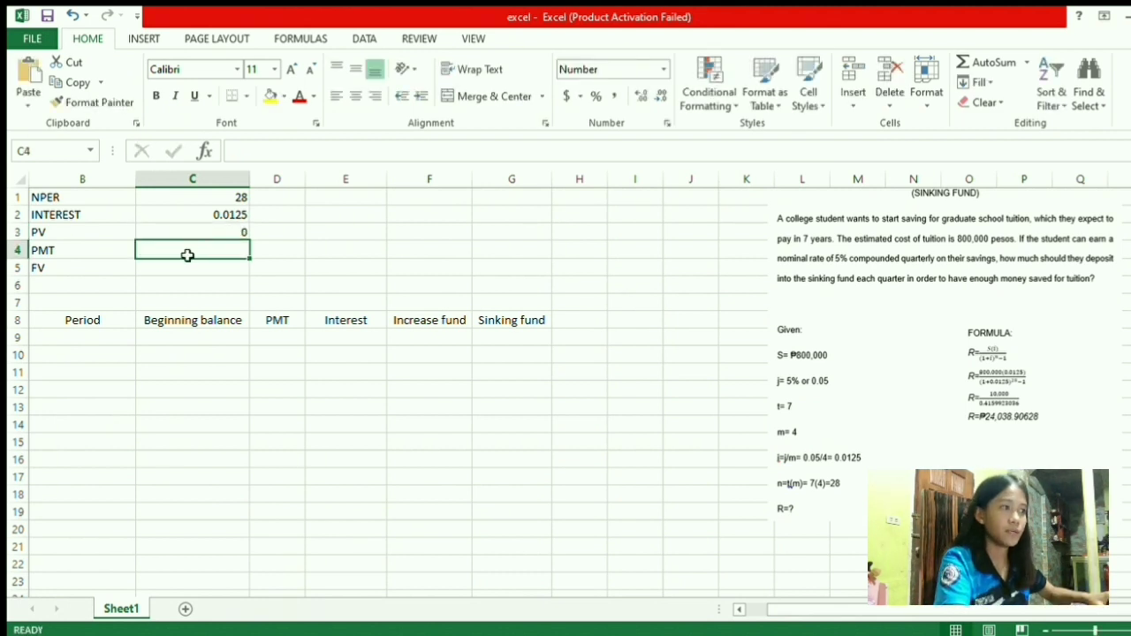
pyautogui.write('24,038.90628')
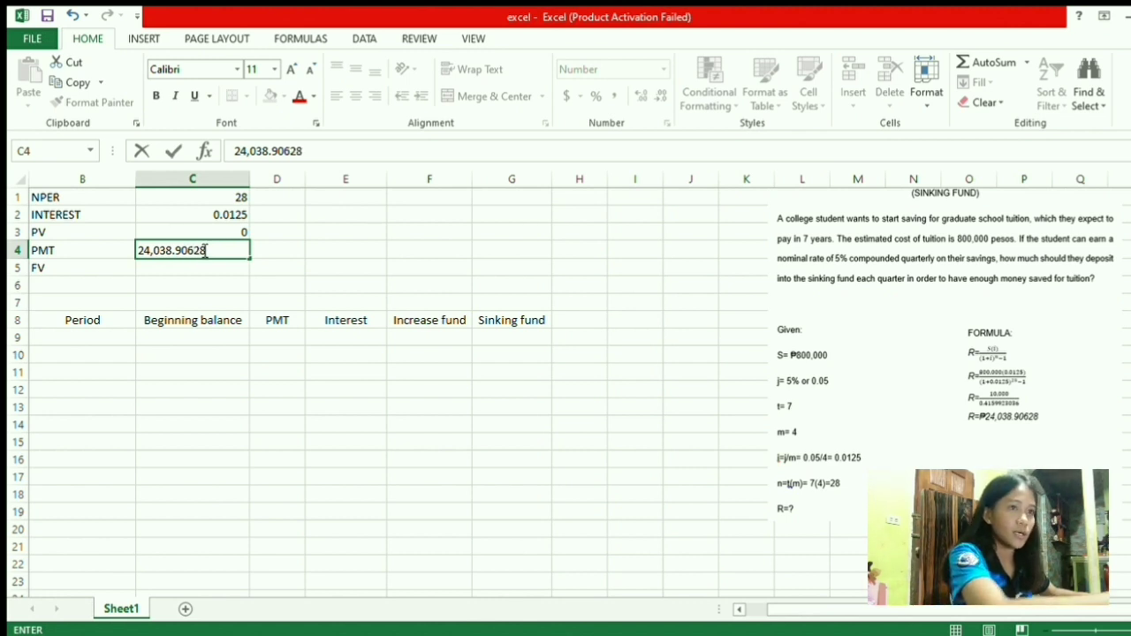
pyautogui.click(205, 269)
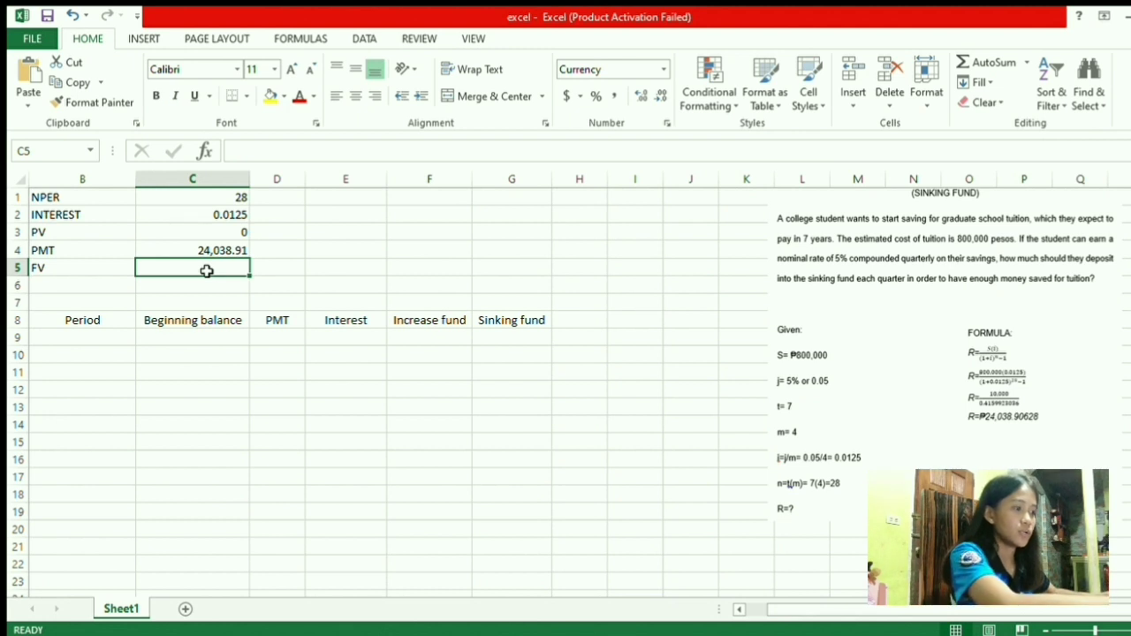
# In C5, build =FV(C2,C1,C4,C3,0) from the rate, periods, payment and present value cells
pyautogui.write('=fv')
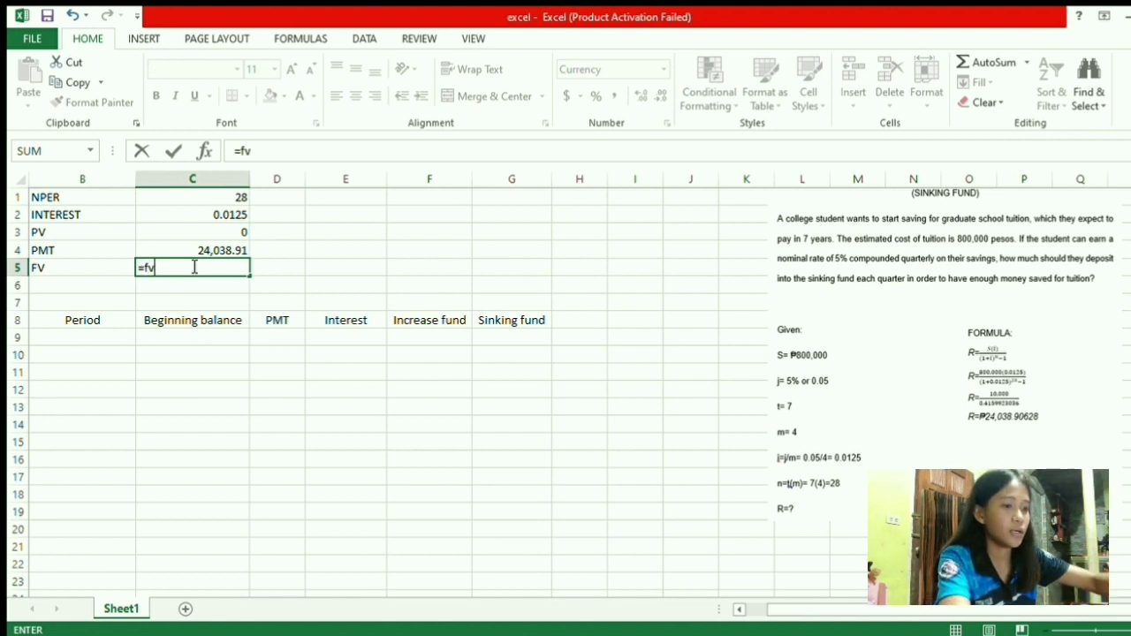
pyautogui.write('(')
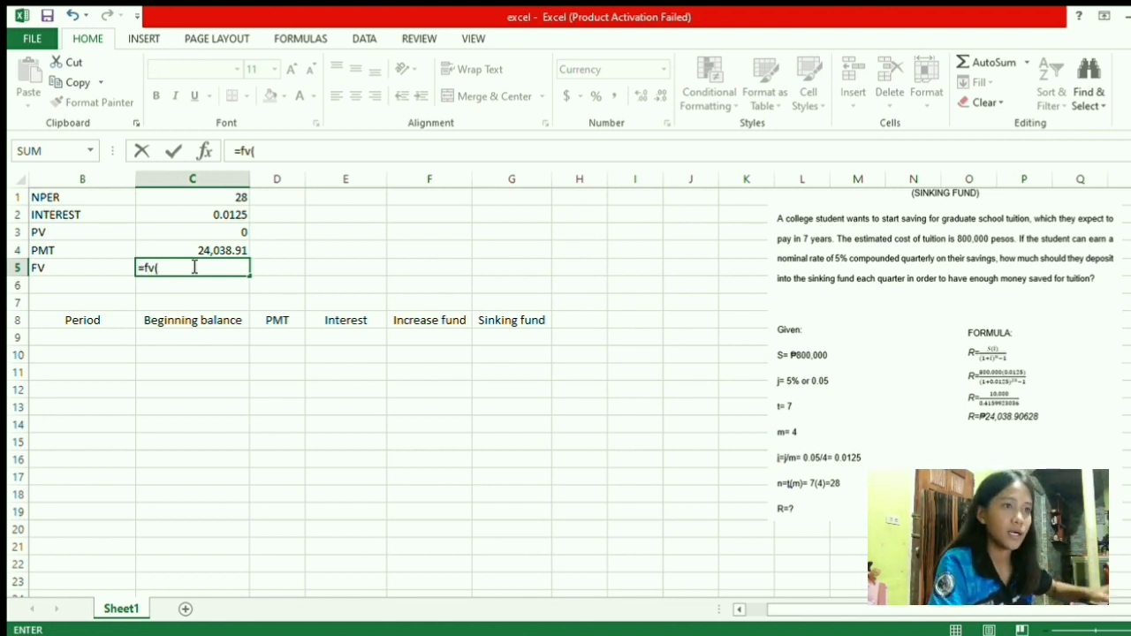
pyautogui.click(213, 215)
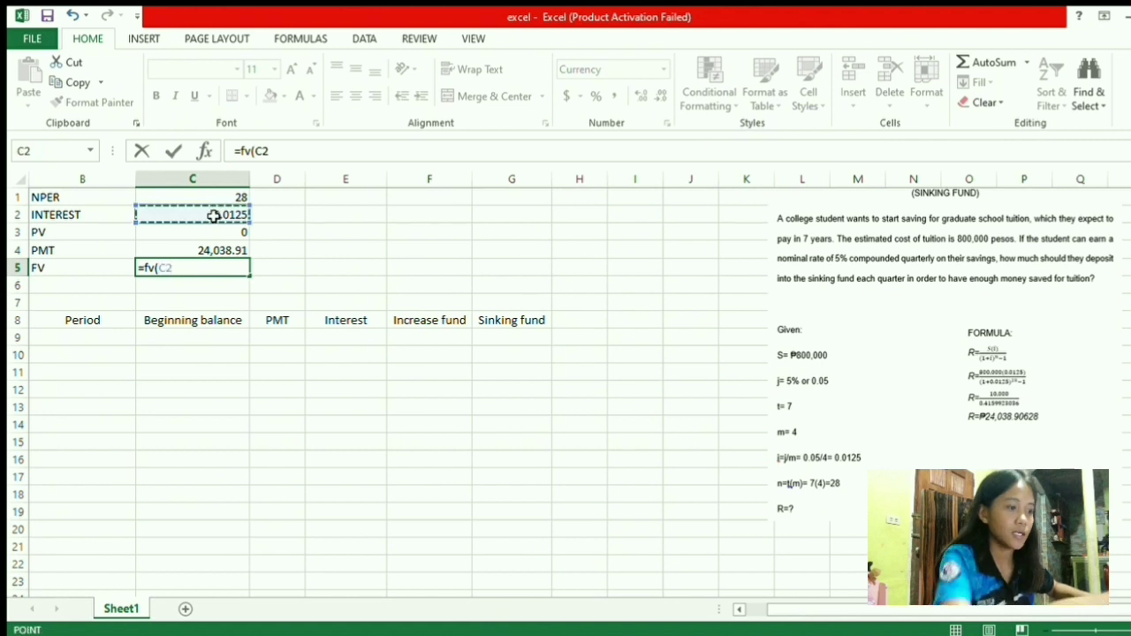
pyautogui.write(',')
pyautogui.click(198, 200)
pyautogui.write(',')
pyautogui.click(192, 257)
pyautogui.write(',')
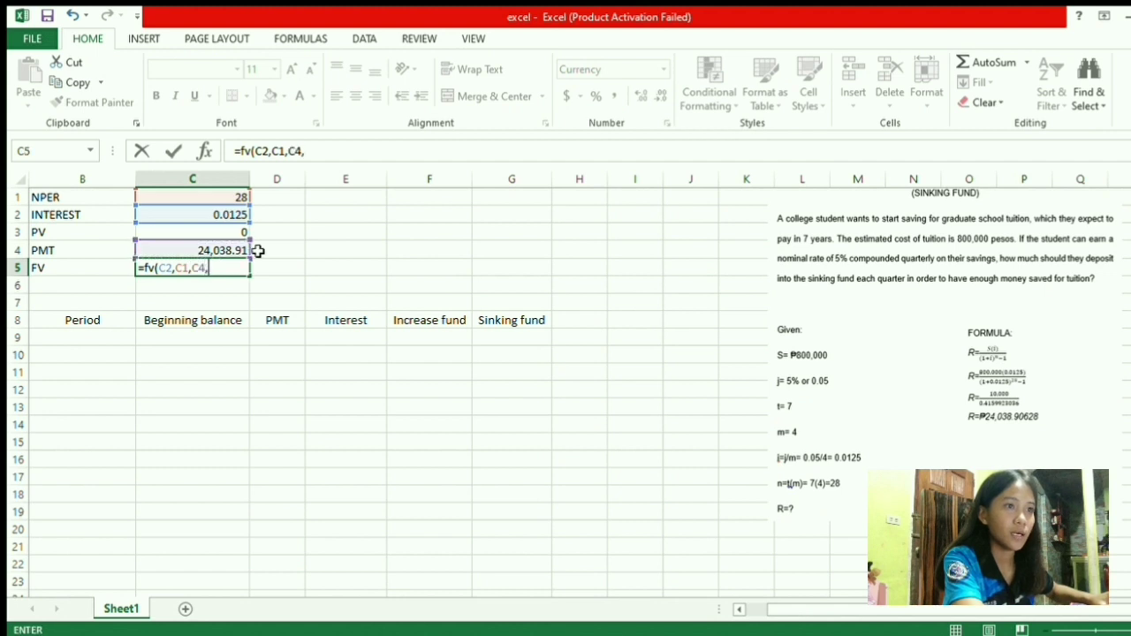
pyautogui.click(176, 235)
pyautogui.write(',')
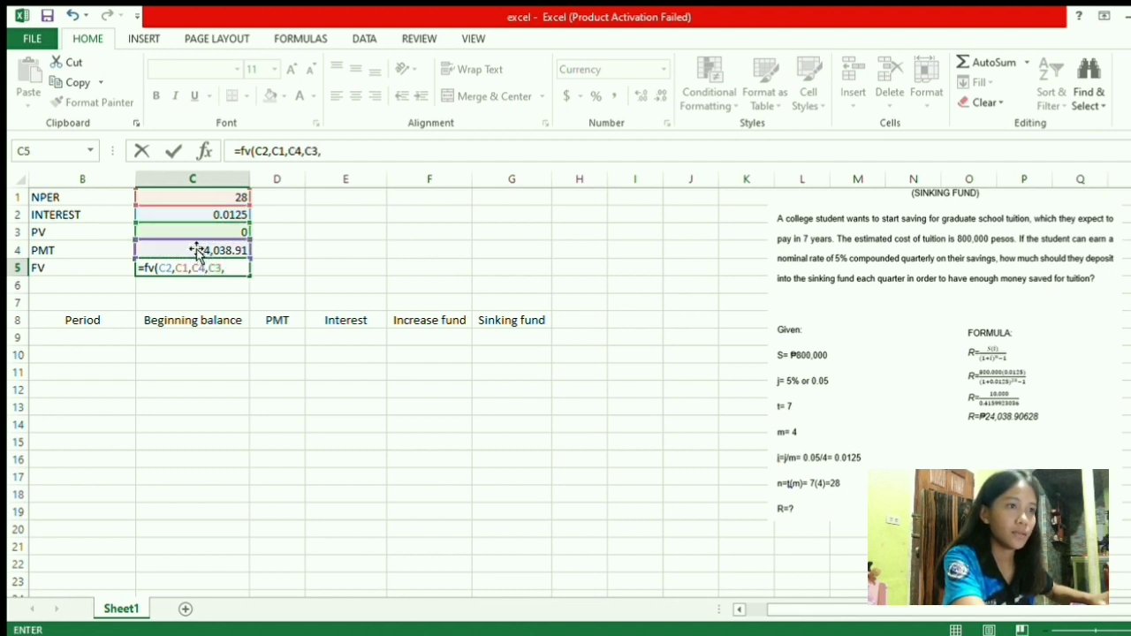
pyautogui.write('0')
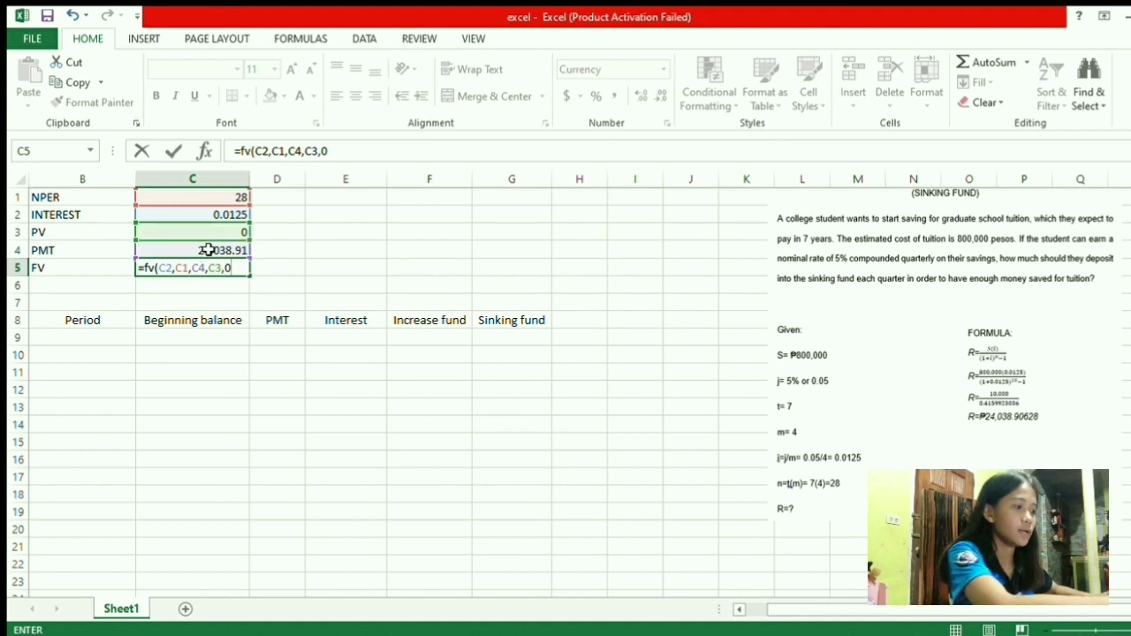
pyautogui.write(')')
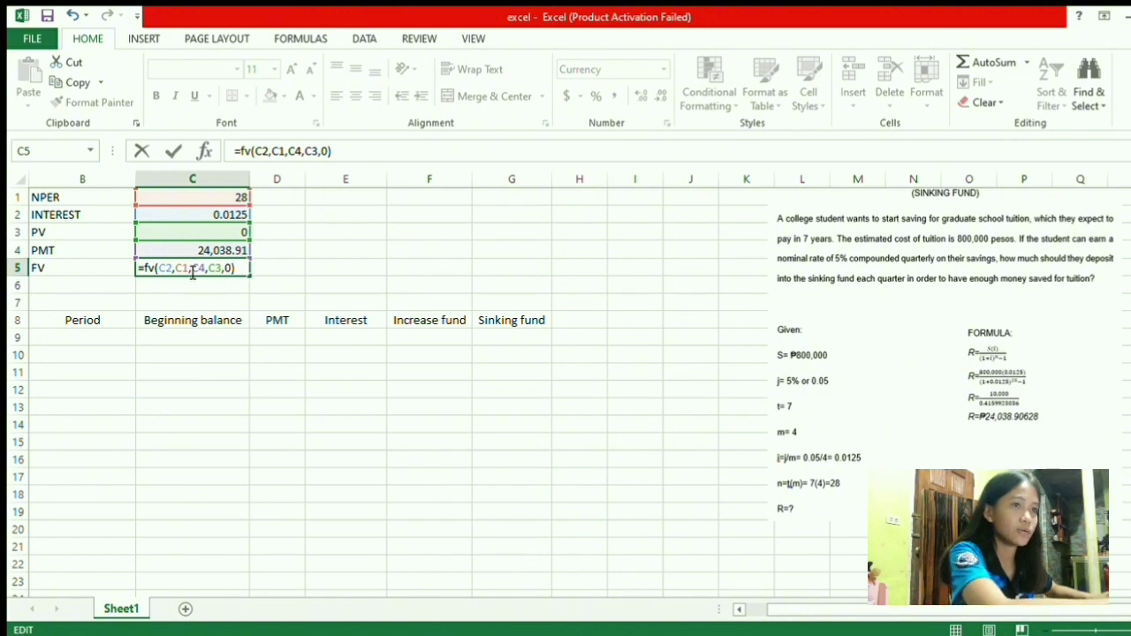
# Negate the payment argument so C5 returns $800,000.00
pyautogui.click(192, 269)
pyautogui.write('-')
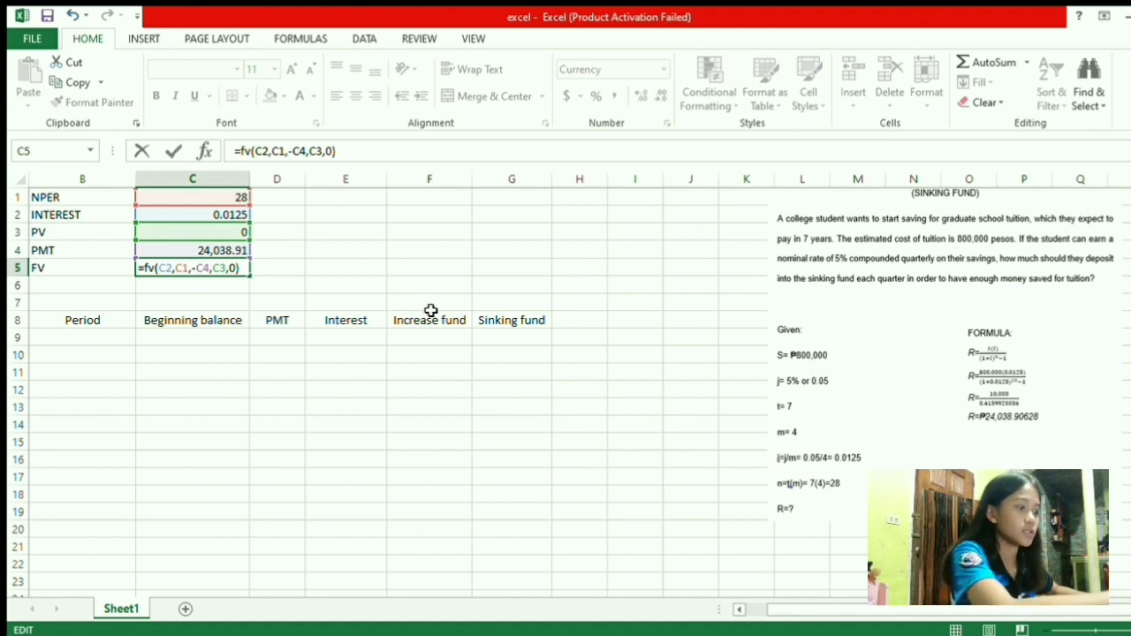
pyautogui.press('Return')
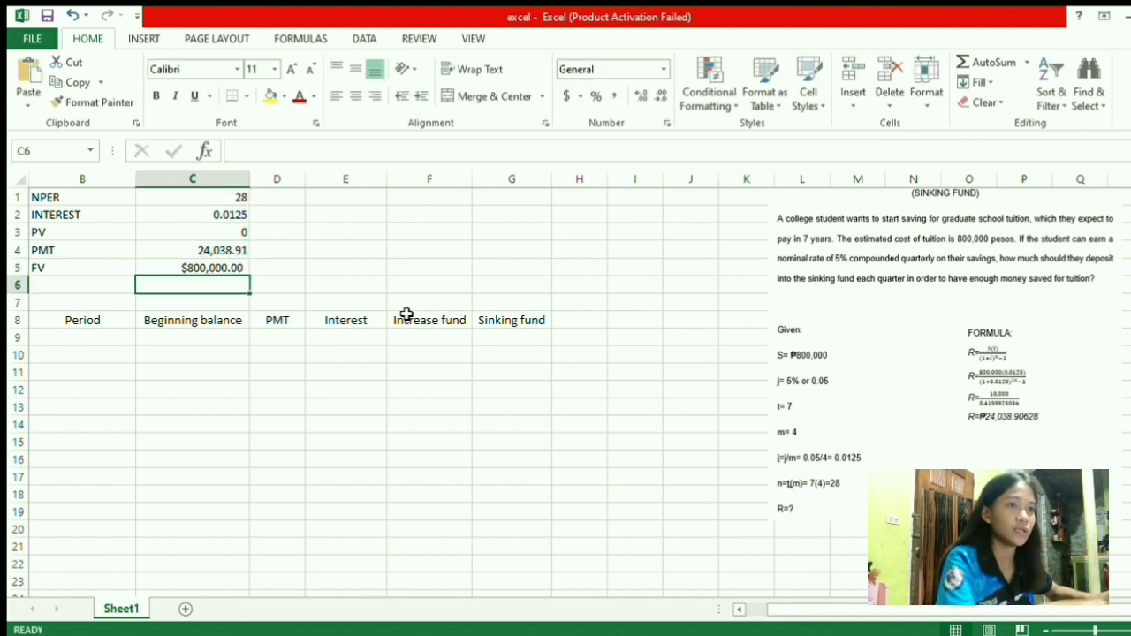
pyautogui.click(208, 270)
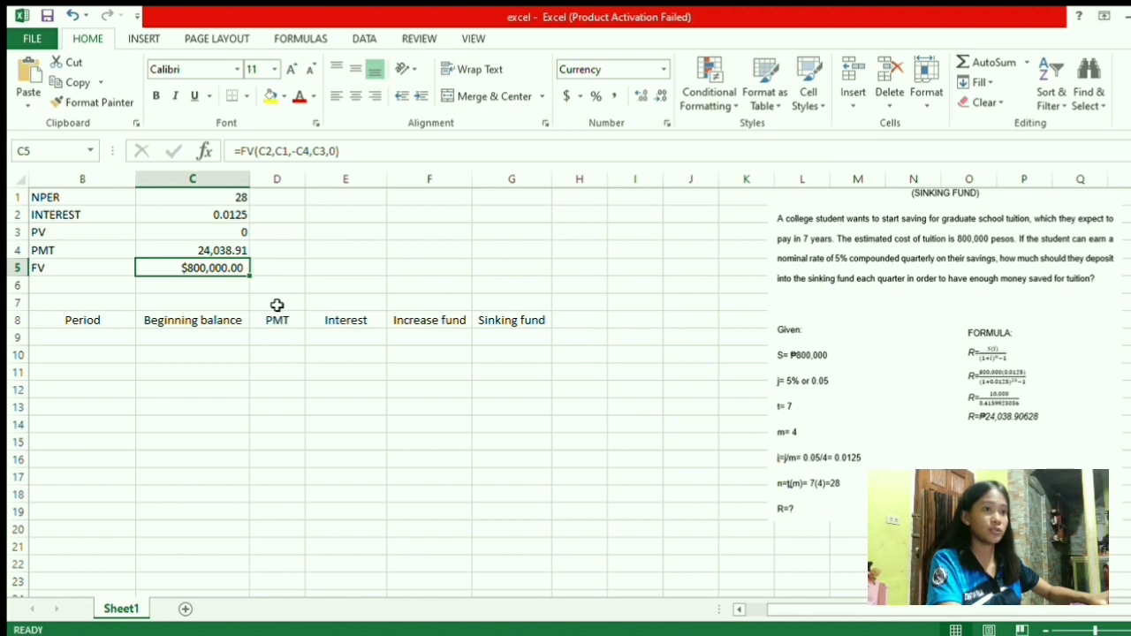
# Enter 1 in B9 and fill the Period series down to 28 in row 36
pyautogui.click(94, 341)
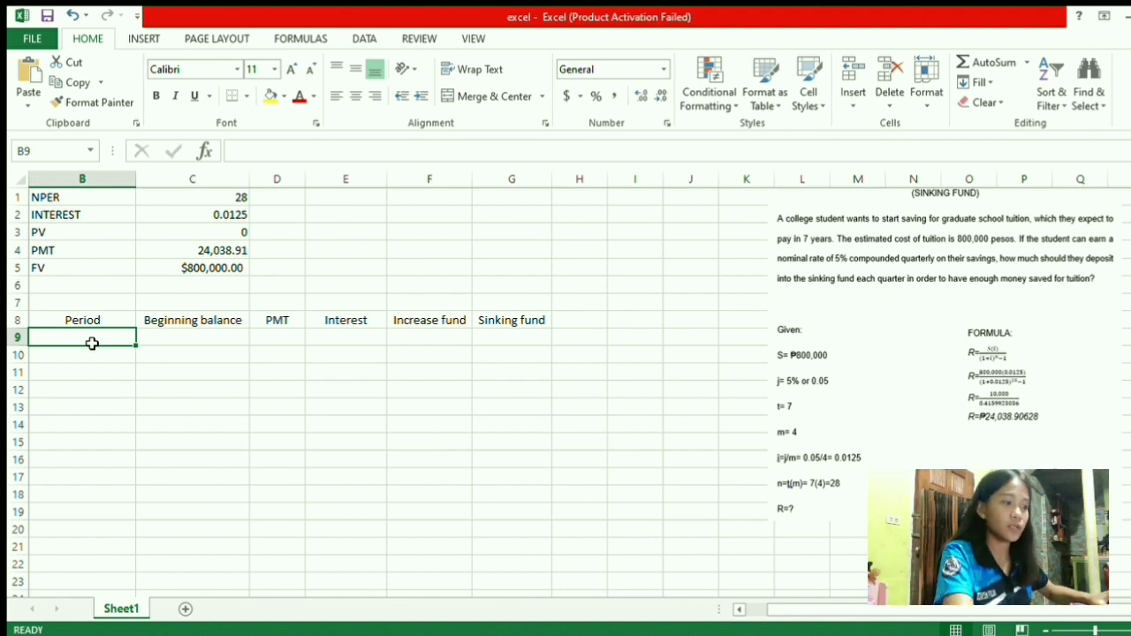
pyautogui.write('1')
pyautogui.press('Return')
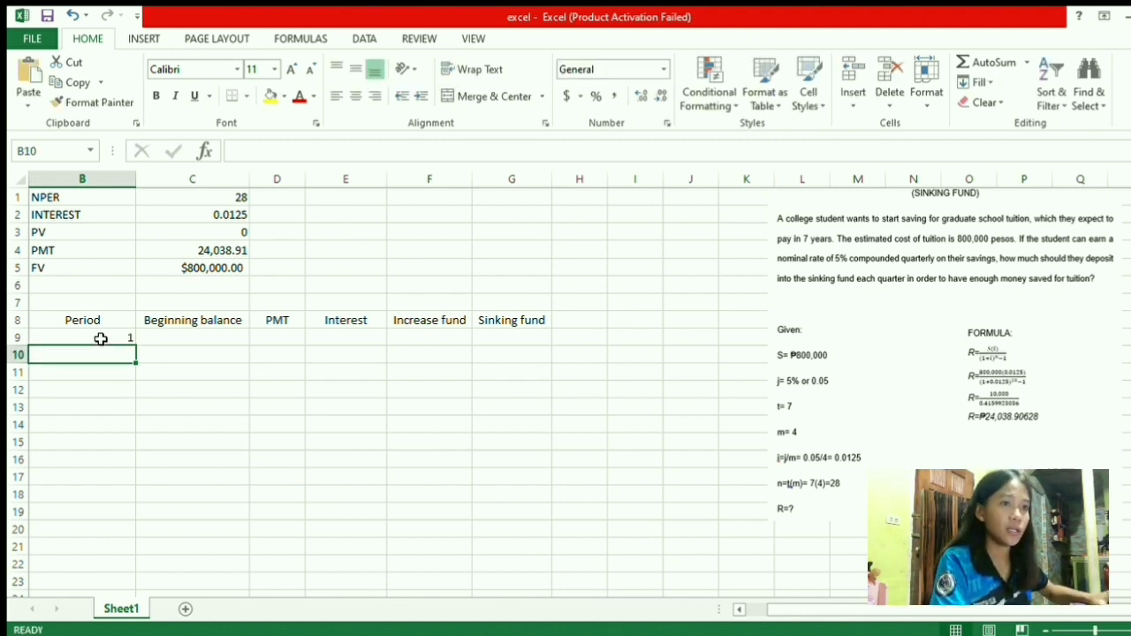
pyautogui.click(101, 339)
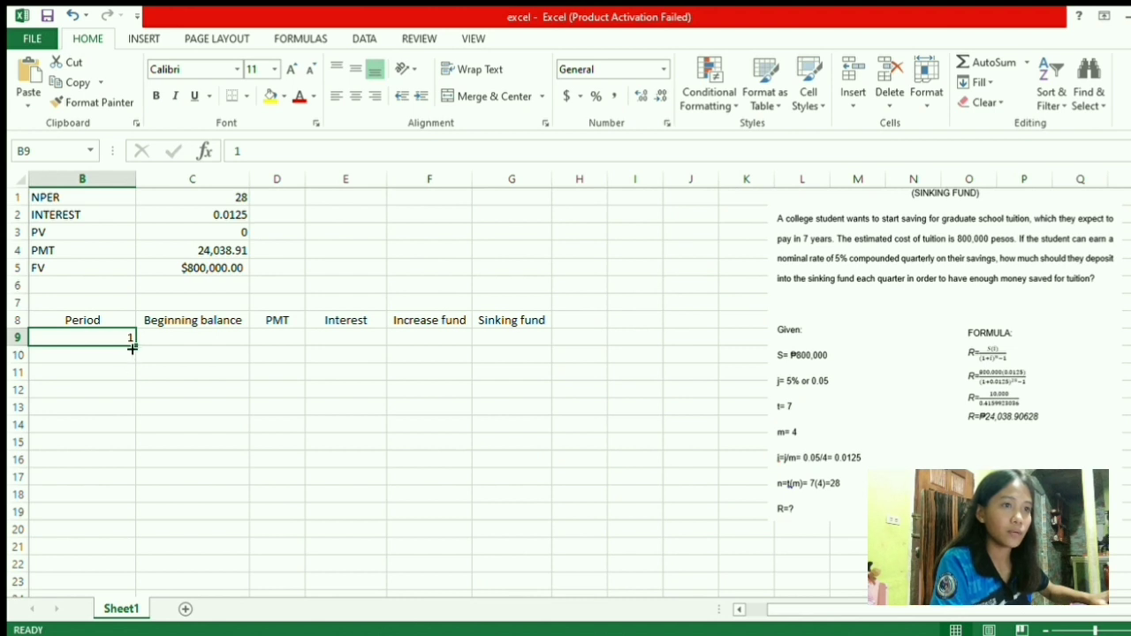
pyautogui.moveTo(135, 347); pyautogui.dragTo(114, 522)
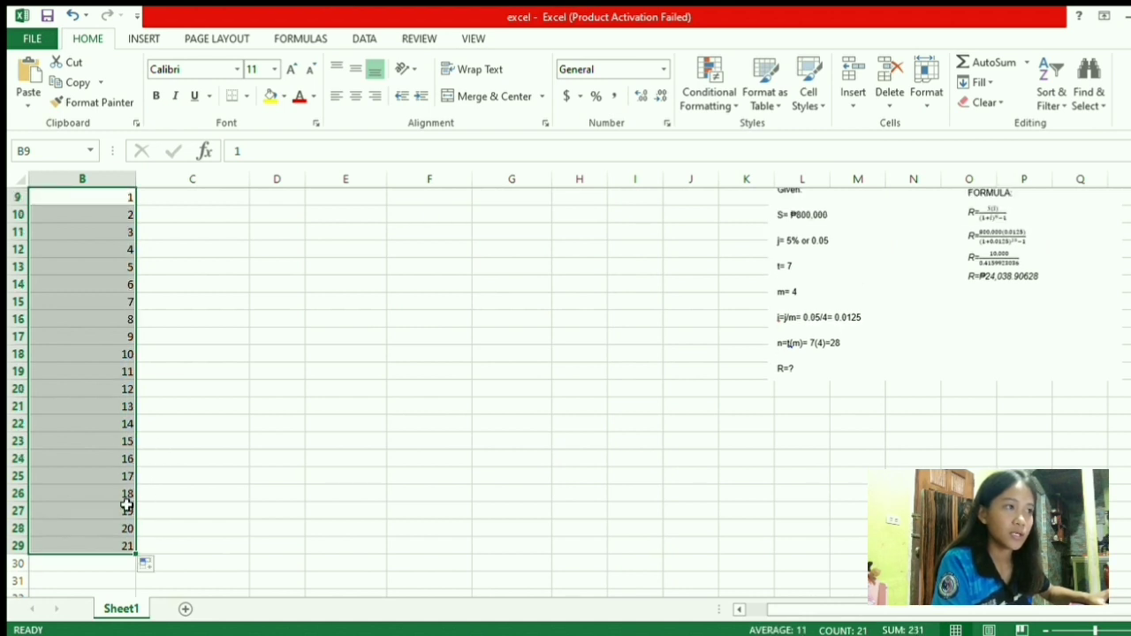
pyautogui.scroll(2, 126, 501)
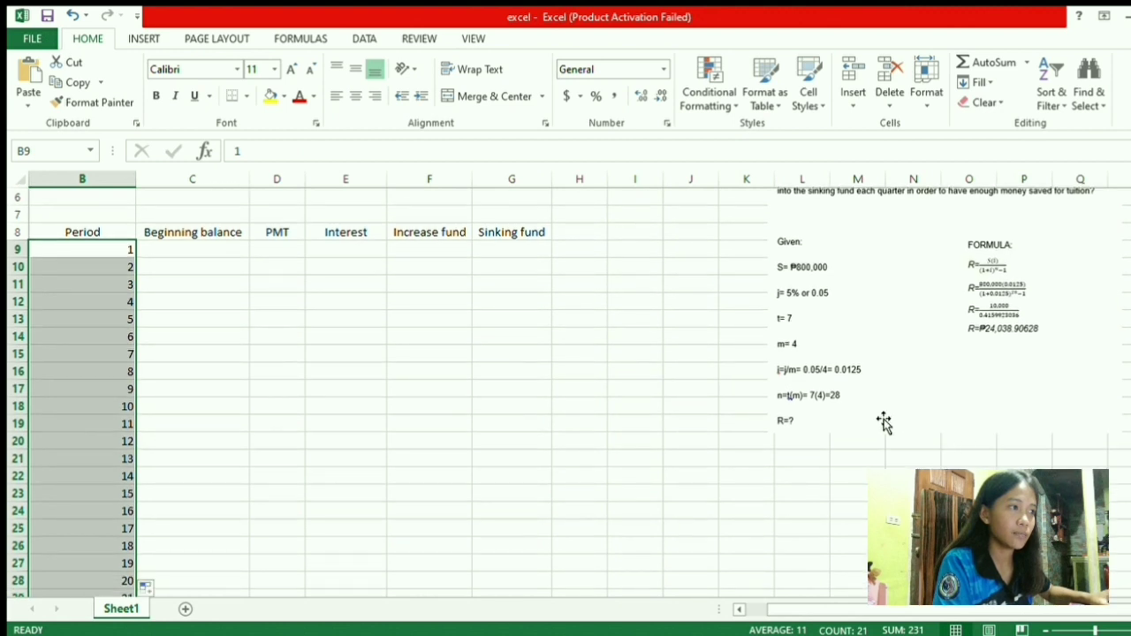
pyautogui.scroll(-5, 787, 407)
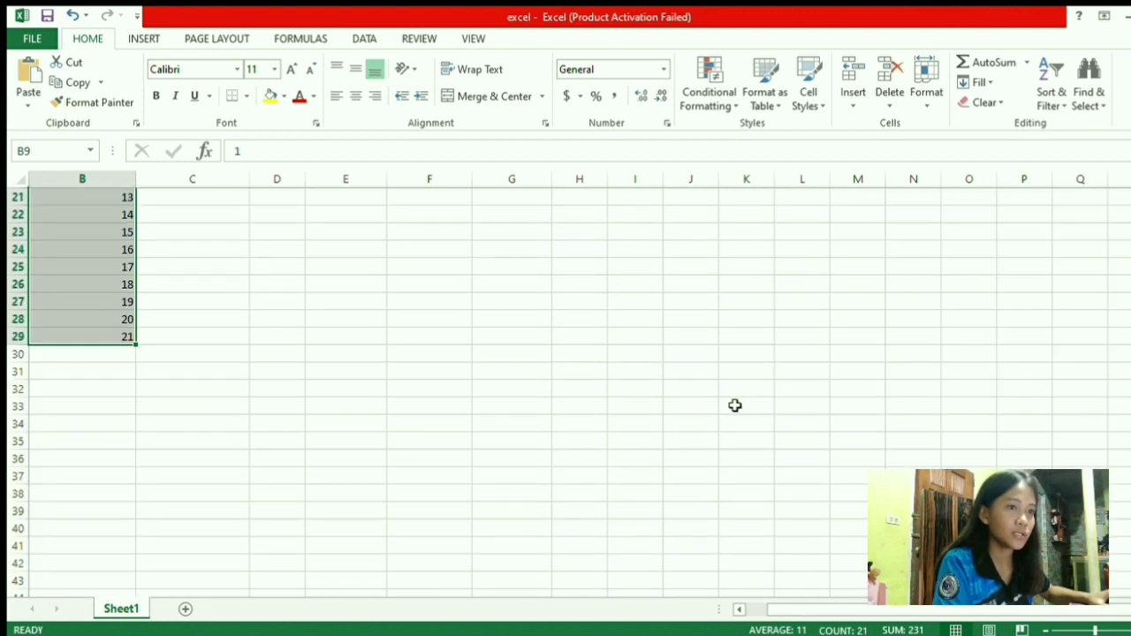
pyautogui.moveTo(135, 346); pyautogui.dragTo(125, 473)
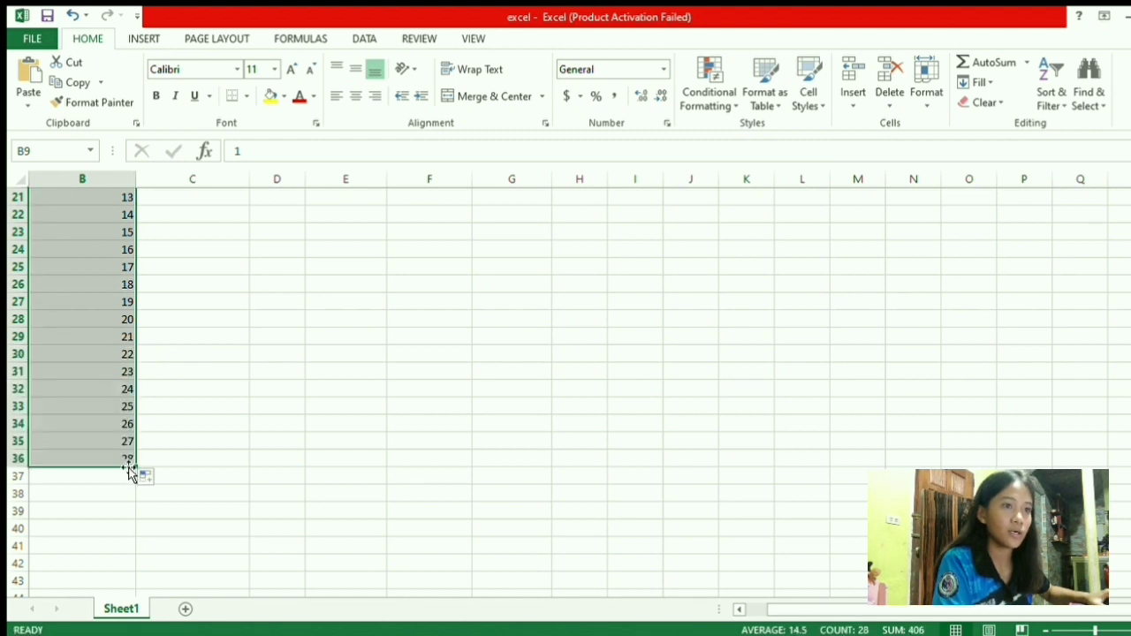
pyautogui.scroll(6, 222, 392)
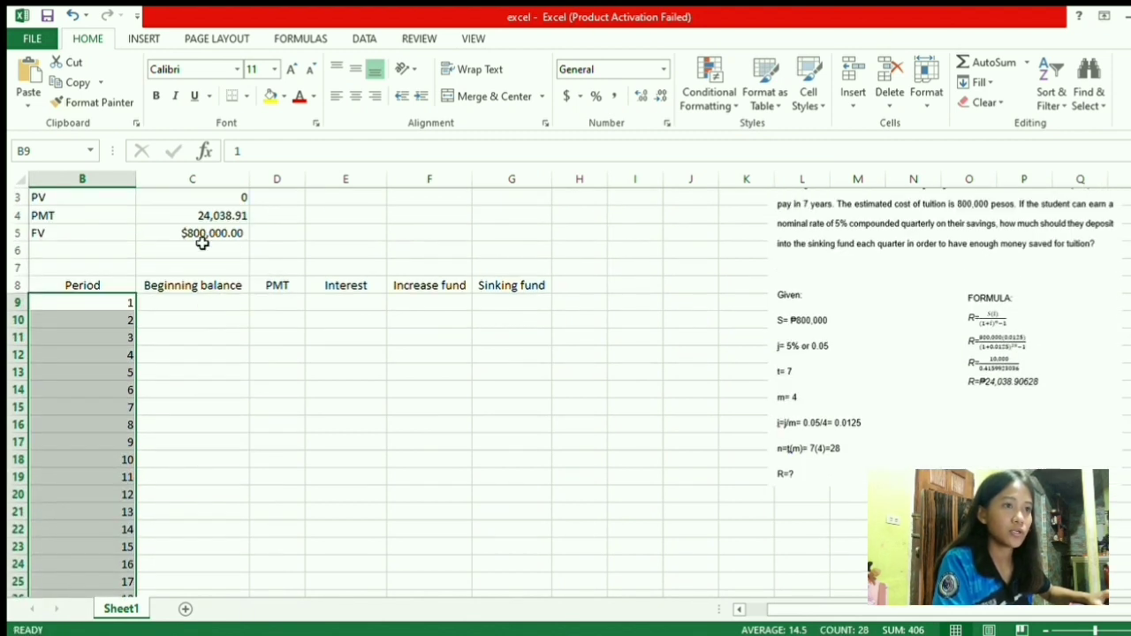
# For period 1, set beginning balance C9 to 0, PMT D9 to =C4 and interest E9 to 0
pyautogui.click(210, 305)
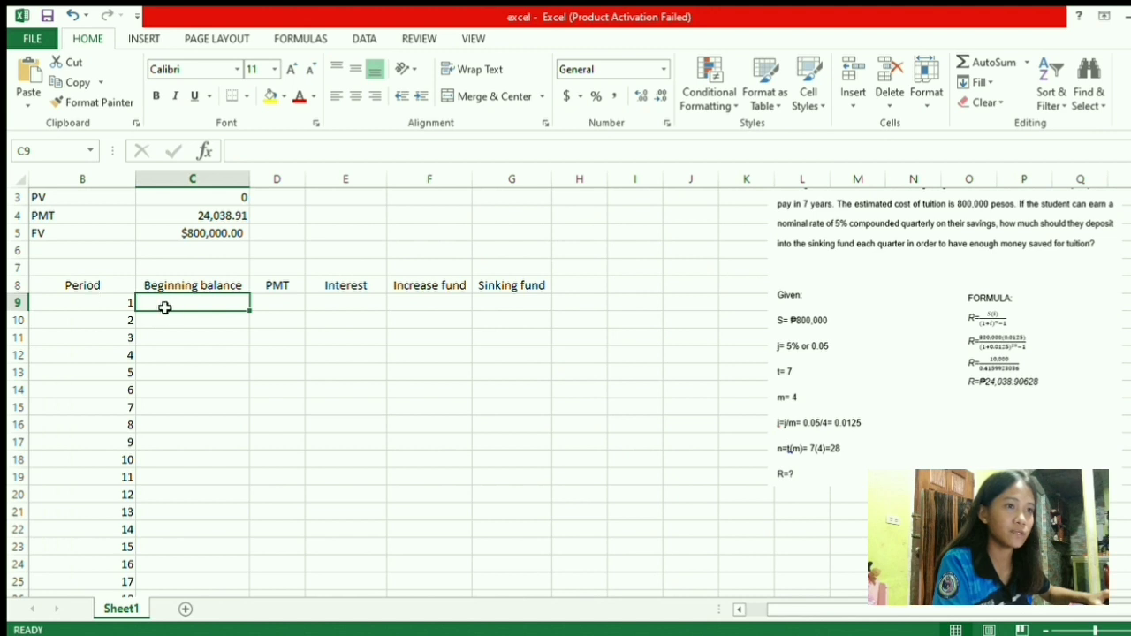
pyautogui.write('0')
pyautogui.press('Return')
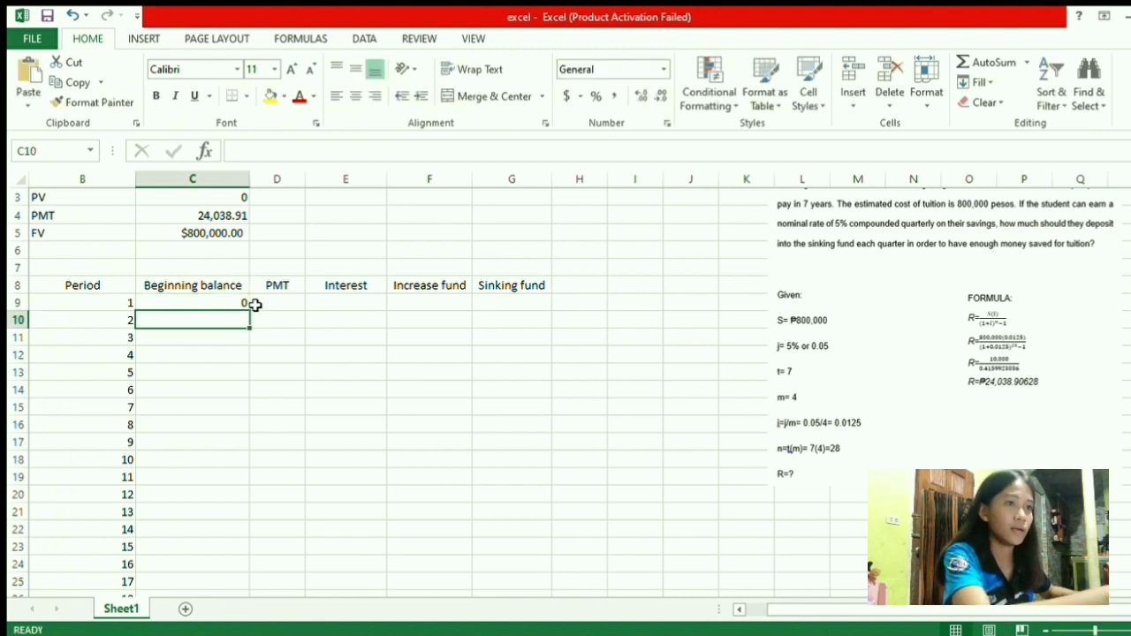
pyautogui.click(276, 304)
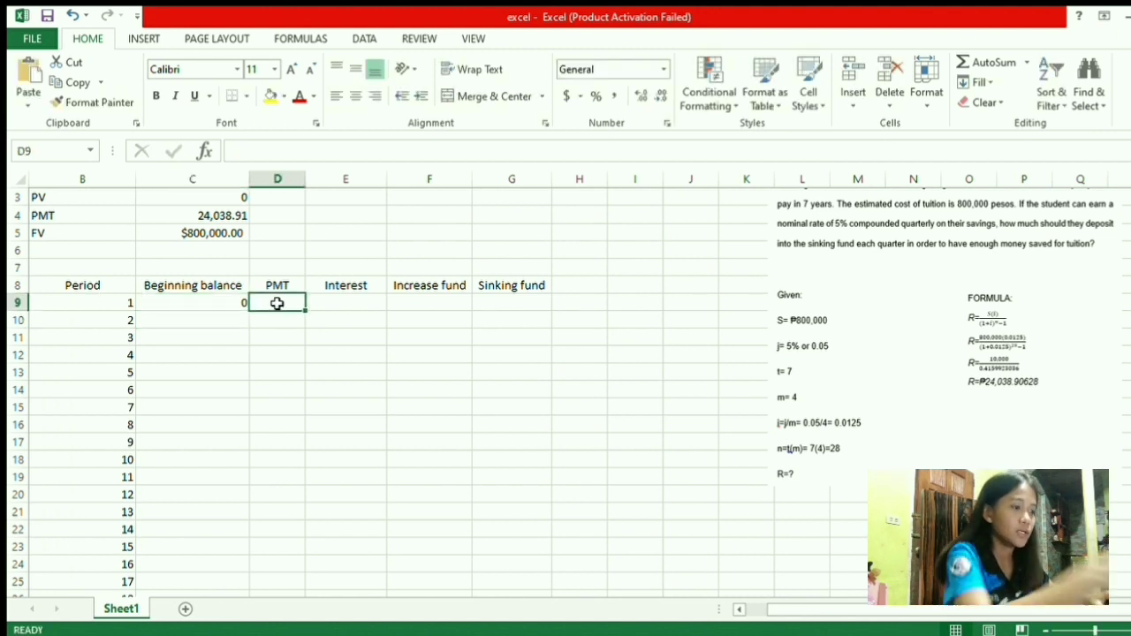
pyautogui.write('=')
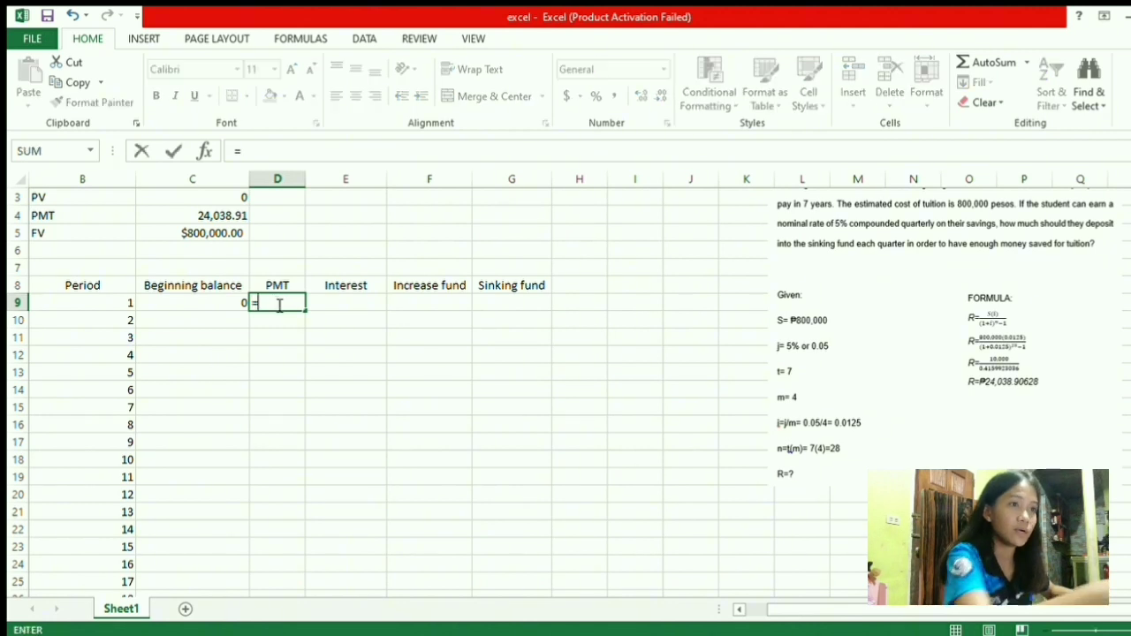
pyautogui.scroll(1, 269, 300)
pyautogui.click(177, 252)
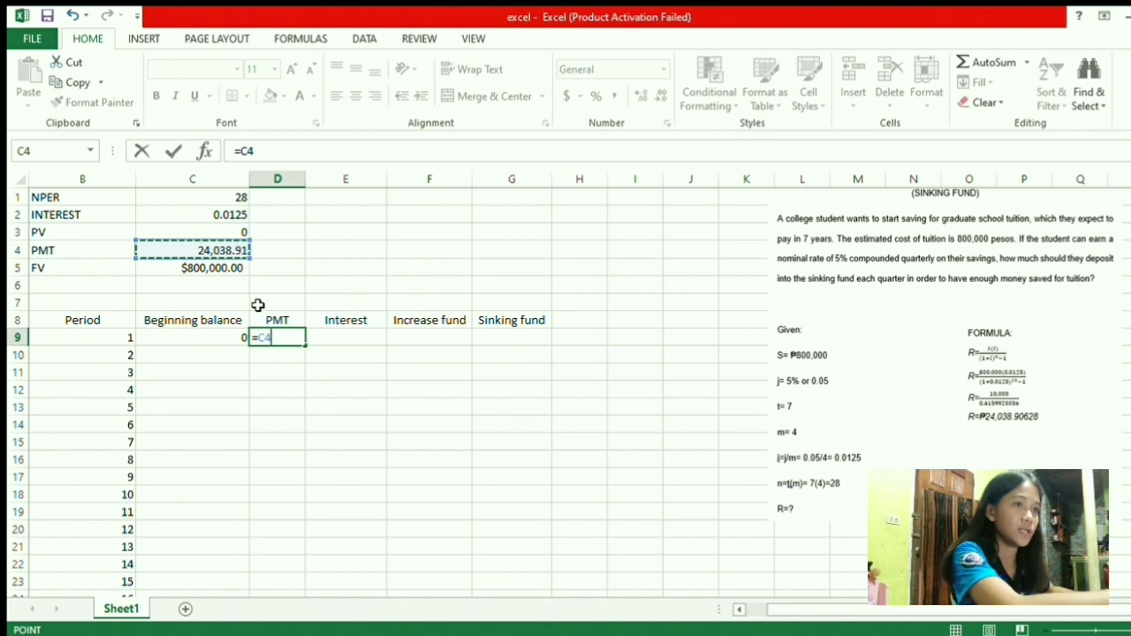
pyautogui.press('Return')
pyautogui.click(350, 343)
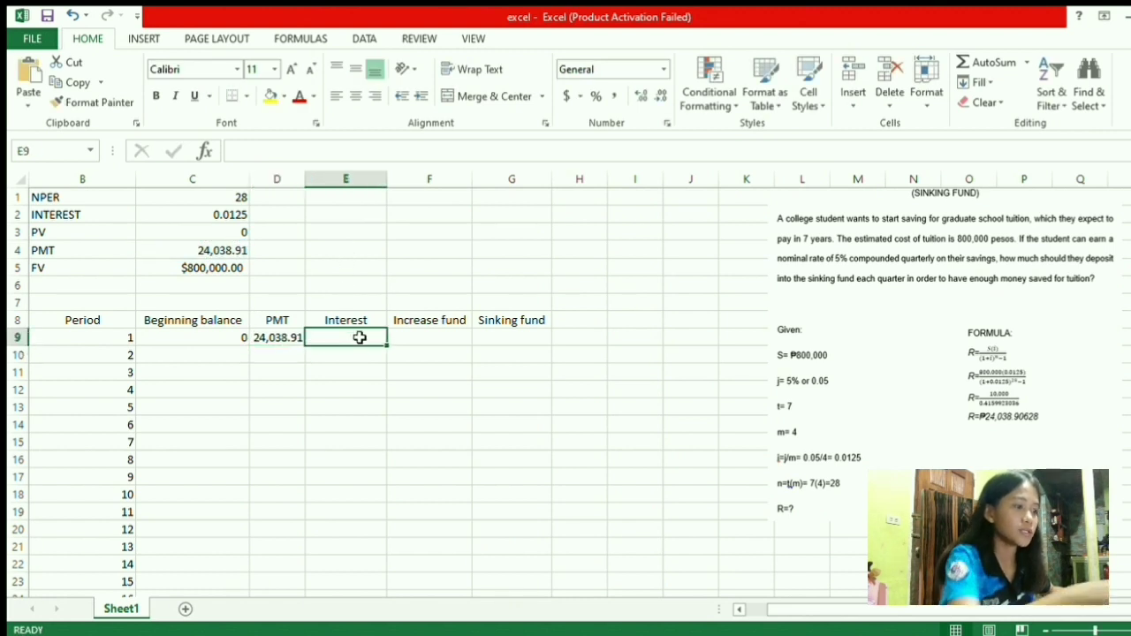
pyautogui.write('0')
pyautogui.press('Return')
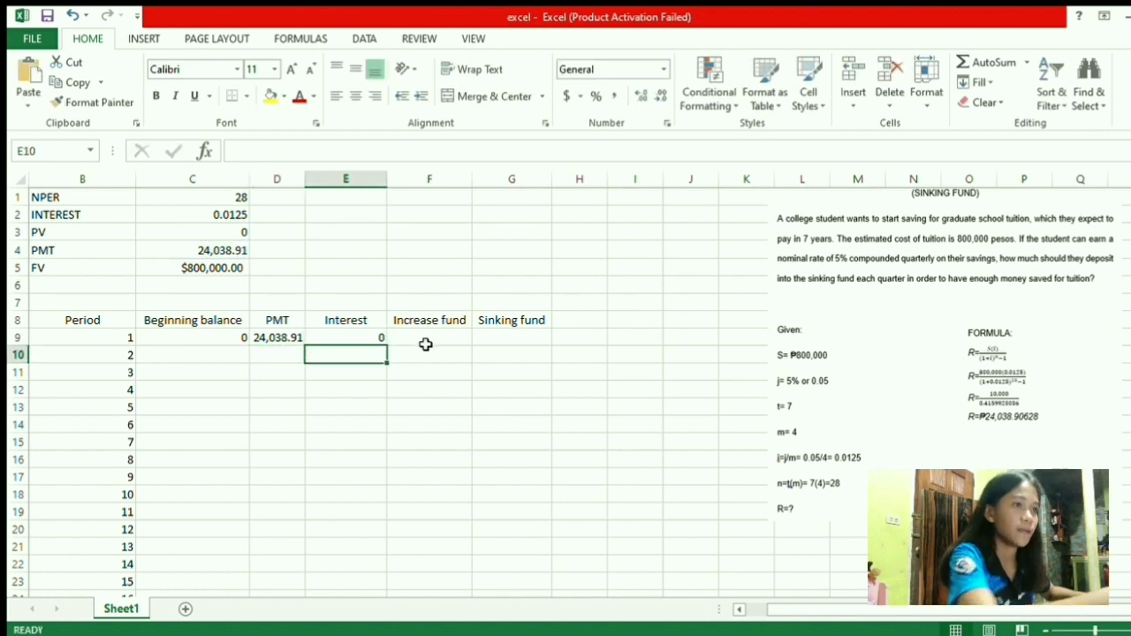
# Set period 1's increase fund F9 and sinking fund G9 both to =C4
pyautogui.click(427, 339)
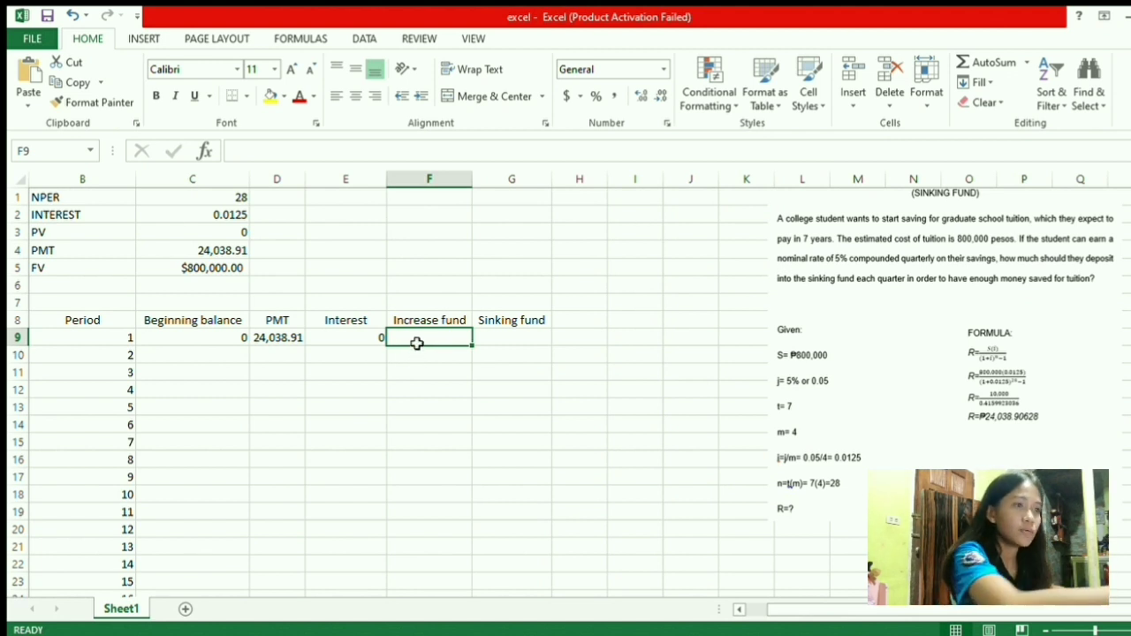
pyautogui.write('=')
pyautogui.click(199, 255)
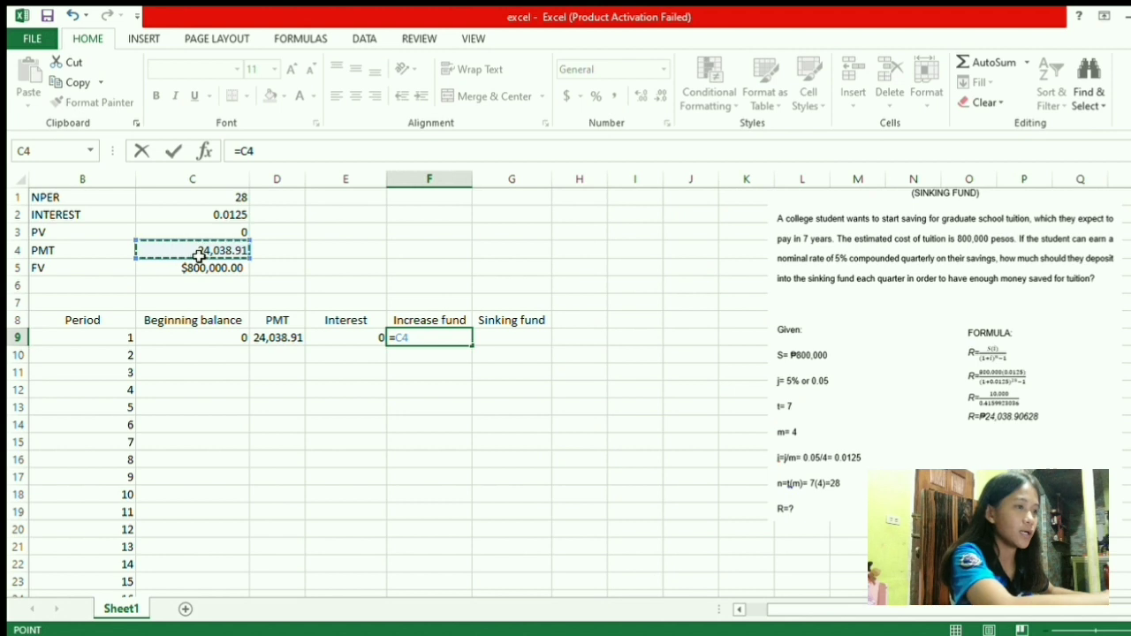
pyautogui.press('Return')
pyautogui.click(491, 337)
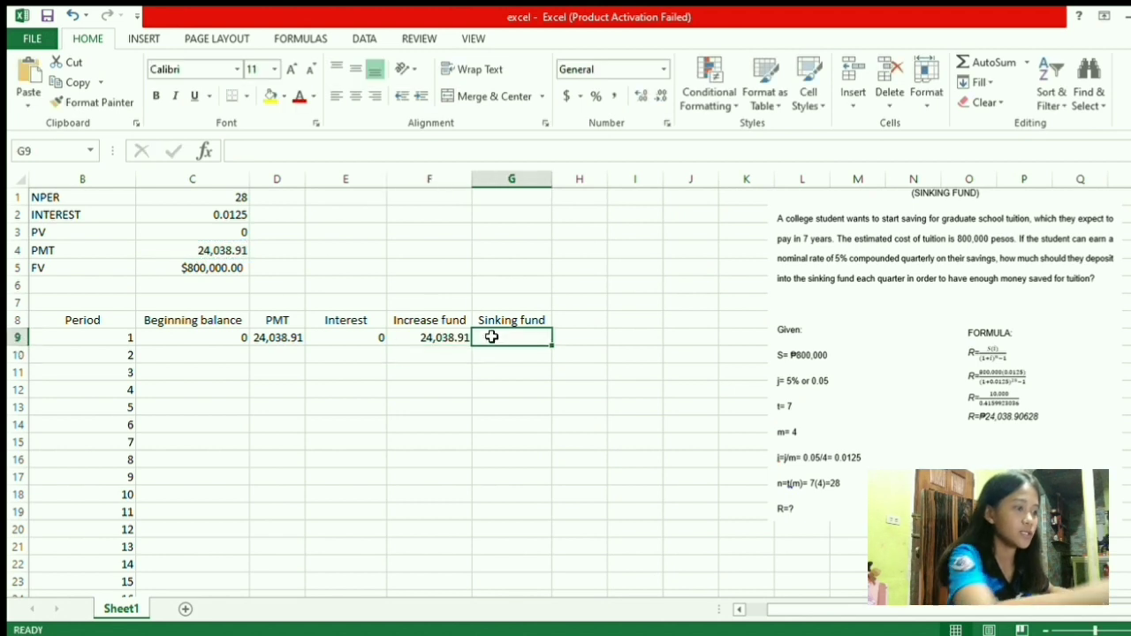
pyautogui.write('=')
pyautogui.click(205, 251)
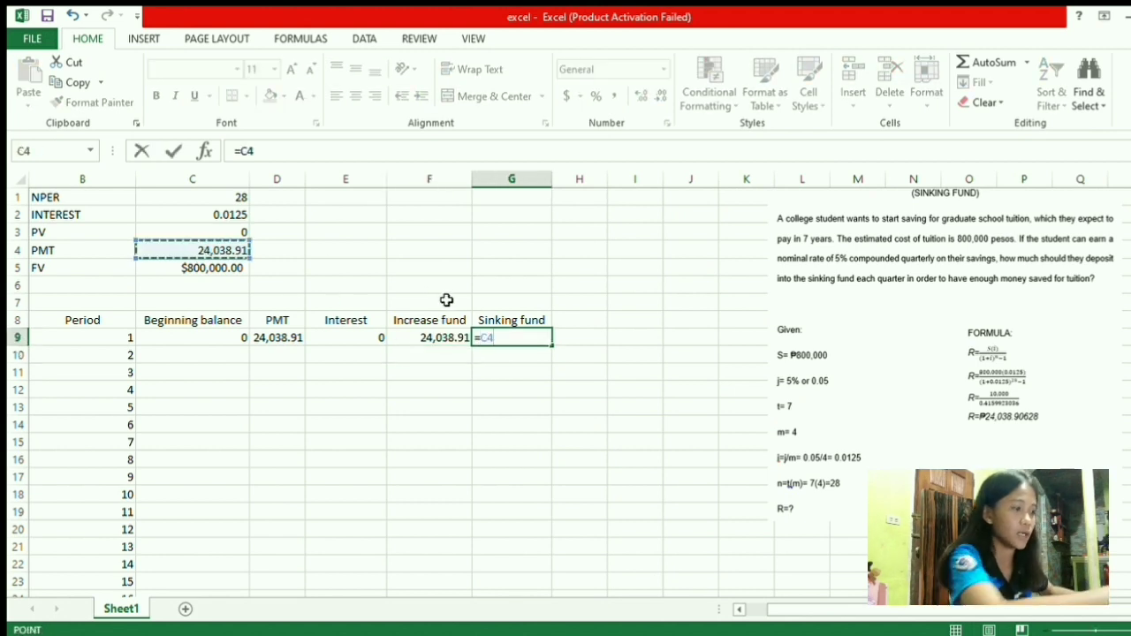
pyautogui.press('Return')
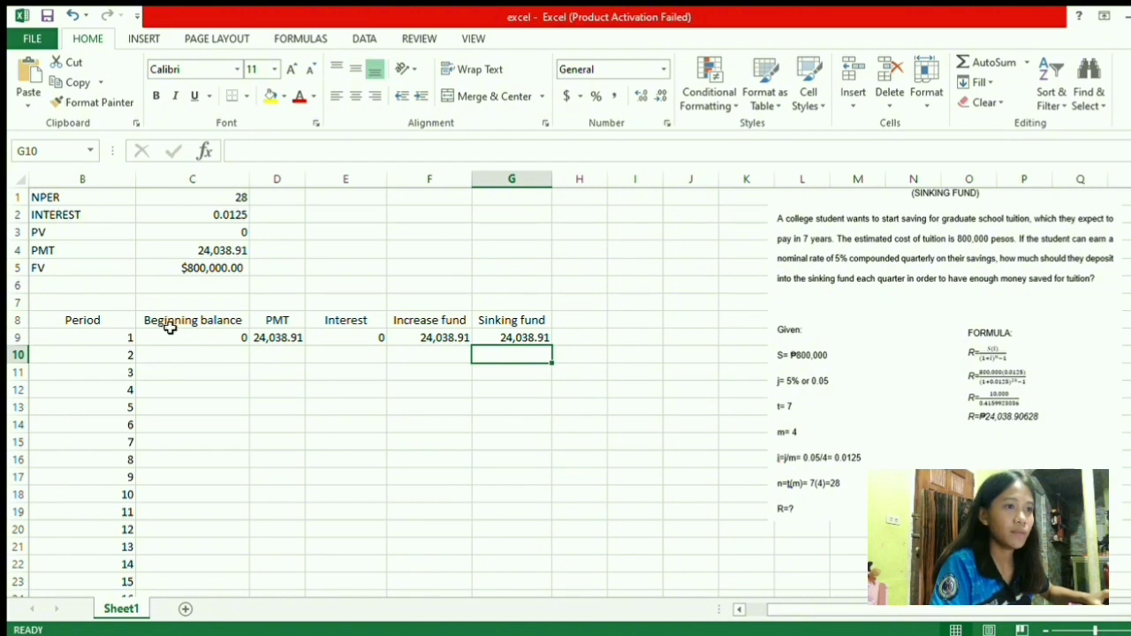
# Carry period 1's sinking fund into C10 with =G9, giving 24,038.91
pyautogui.click(144, 354)
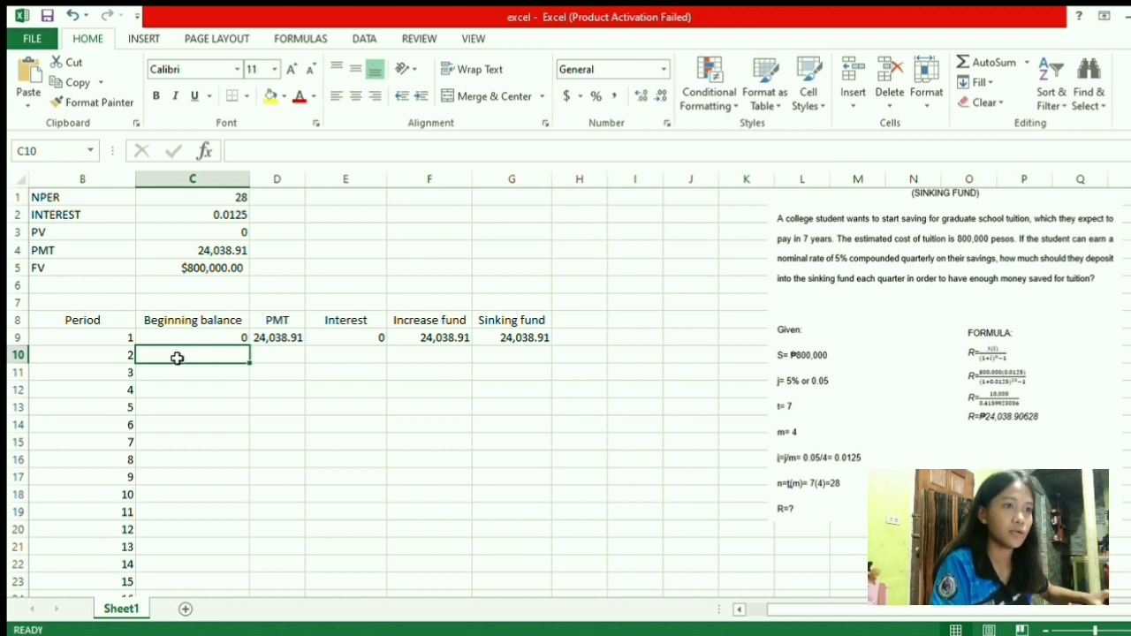
pyautogui.write('=')
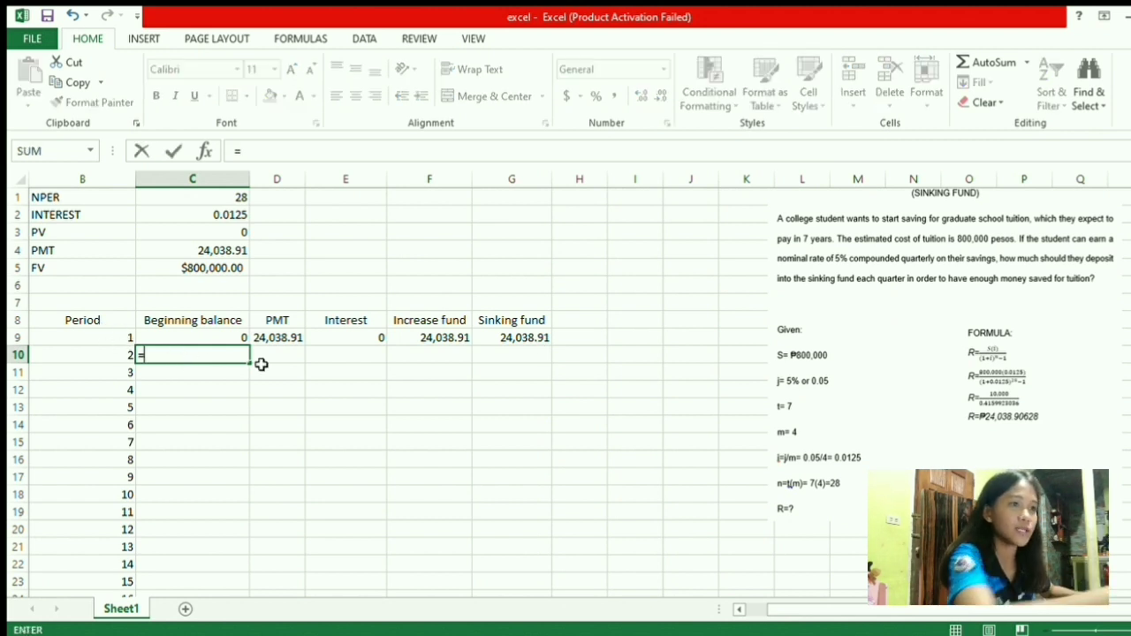
pyautogui.click(520, 345)
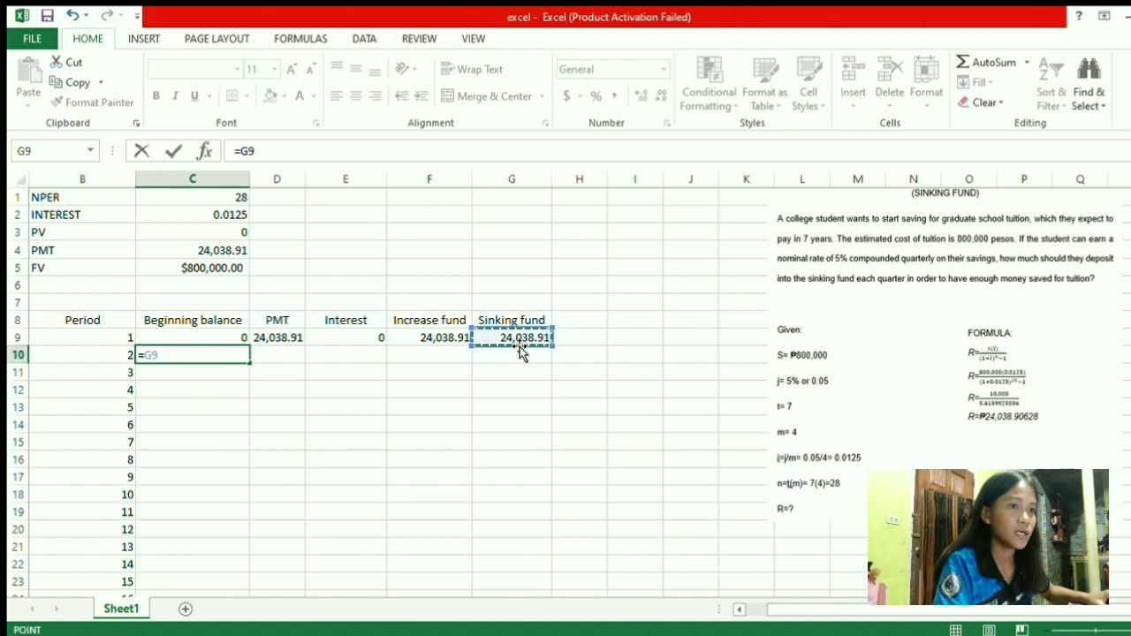
pyautogui.press('Return')
pyautogui.click(281, 362)
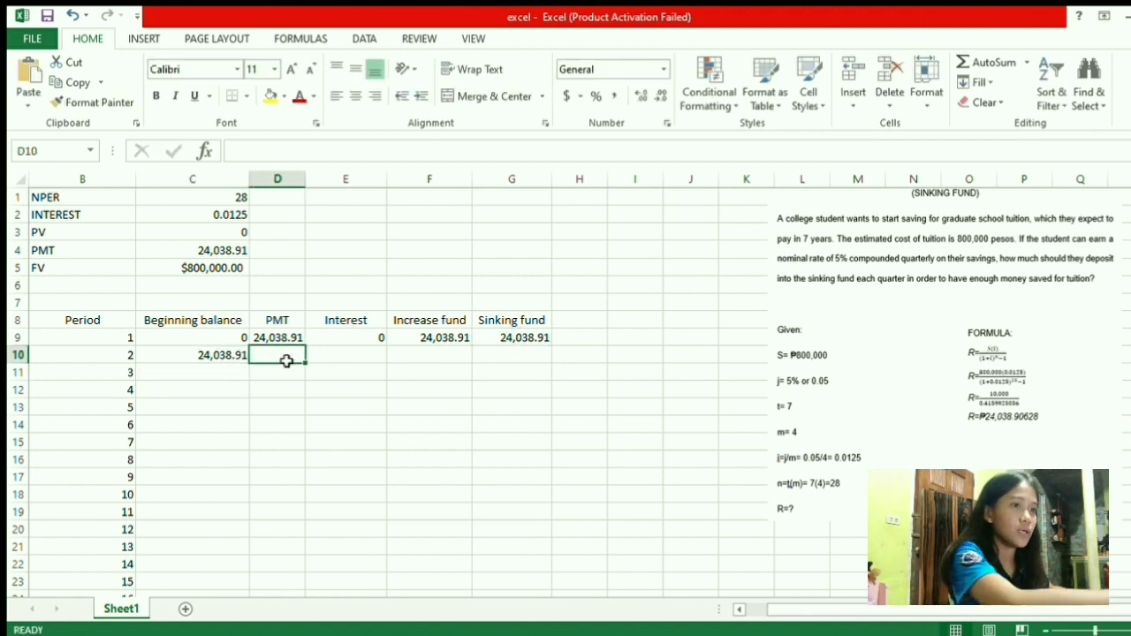
# Set period 2's PMT D10 to =C4 and interest E10 to =C10*C2 (300.4863285)
pyautogui.write('=')
pyautogui.click(184, 254)
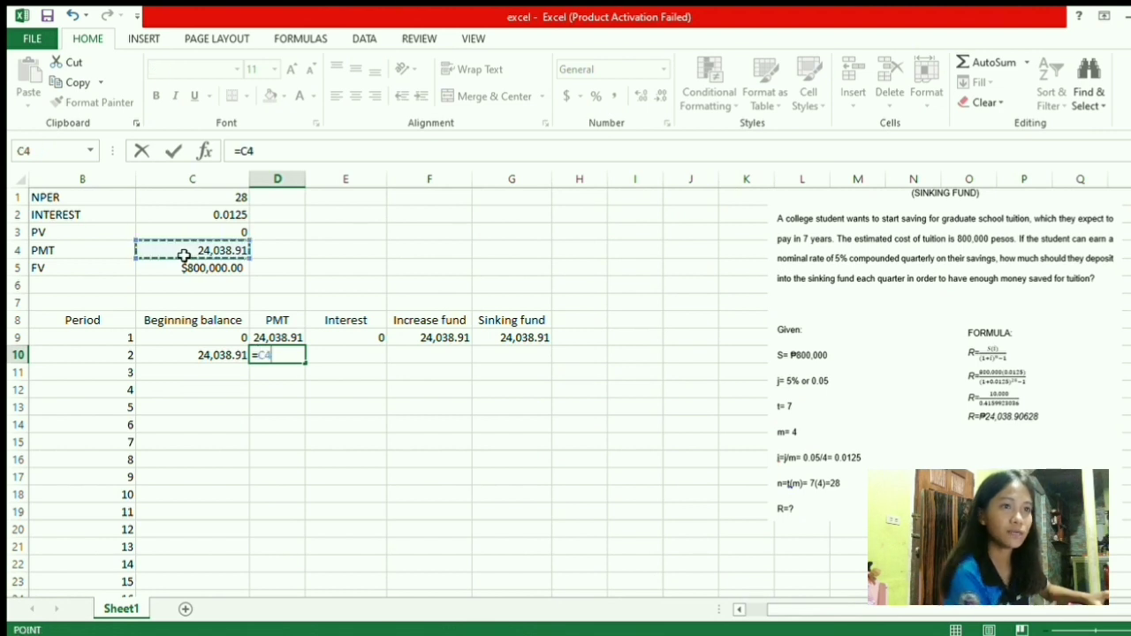
pyautogui.press('Return')
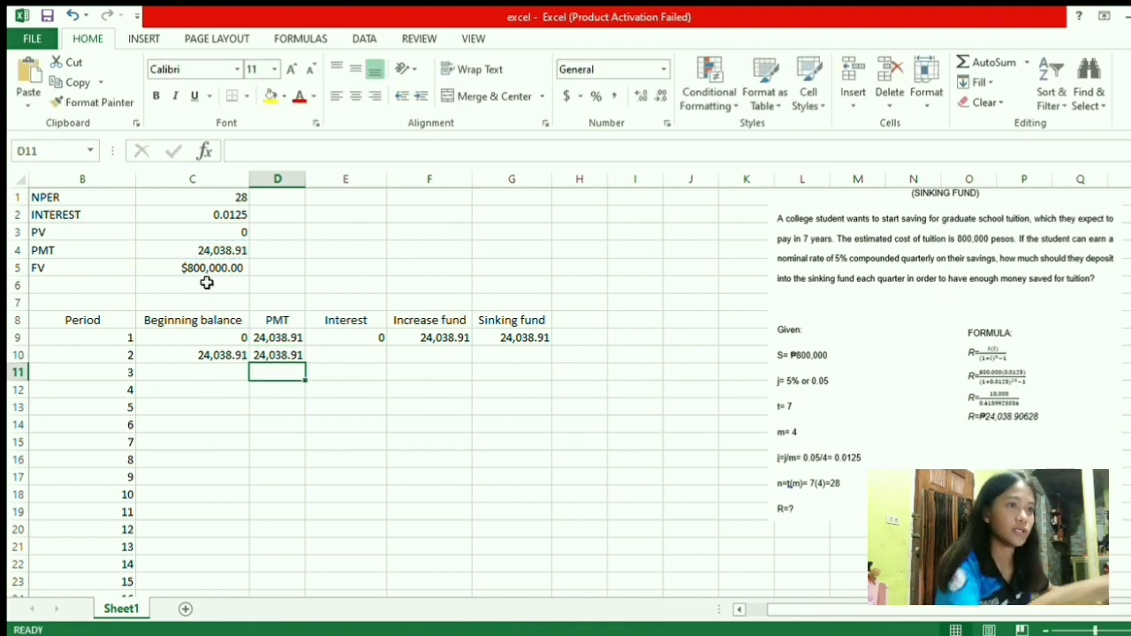
pyautogui.click(356, 357)
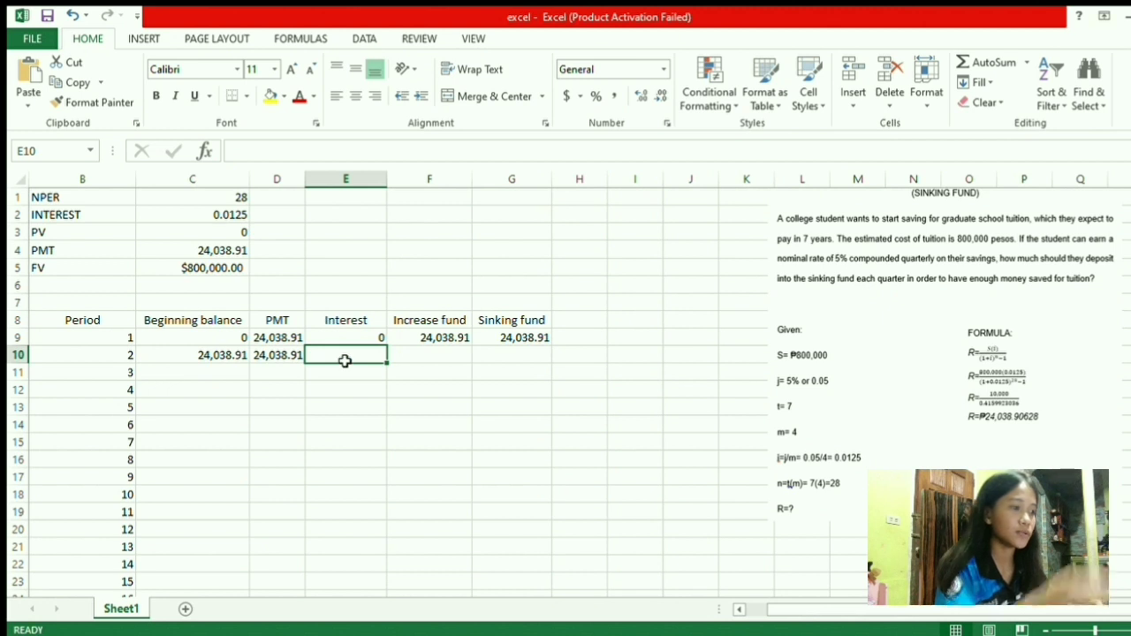
pyautogui.write('=')
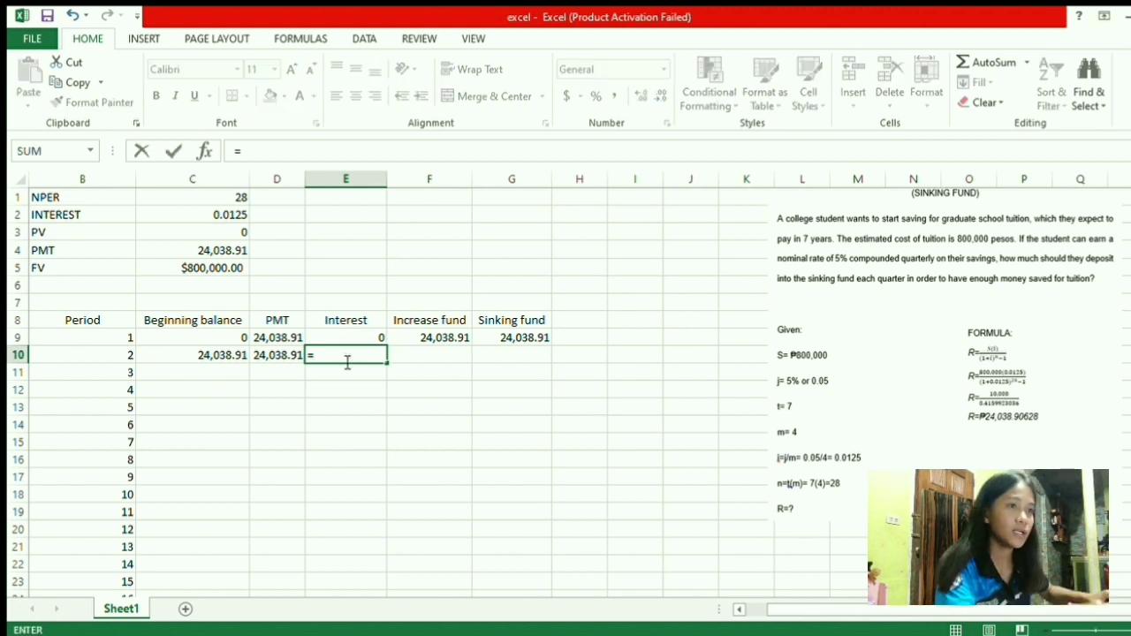
pyautogui.click(217, 356)
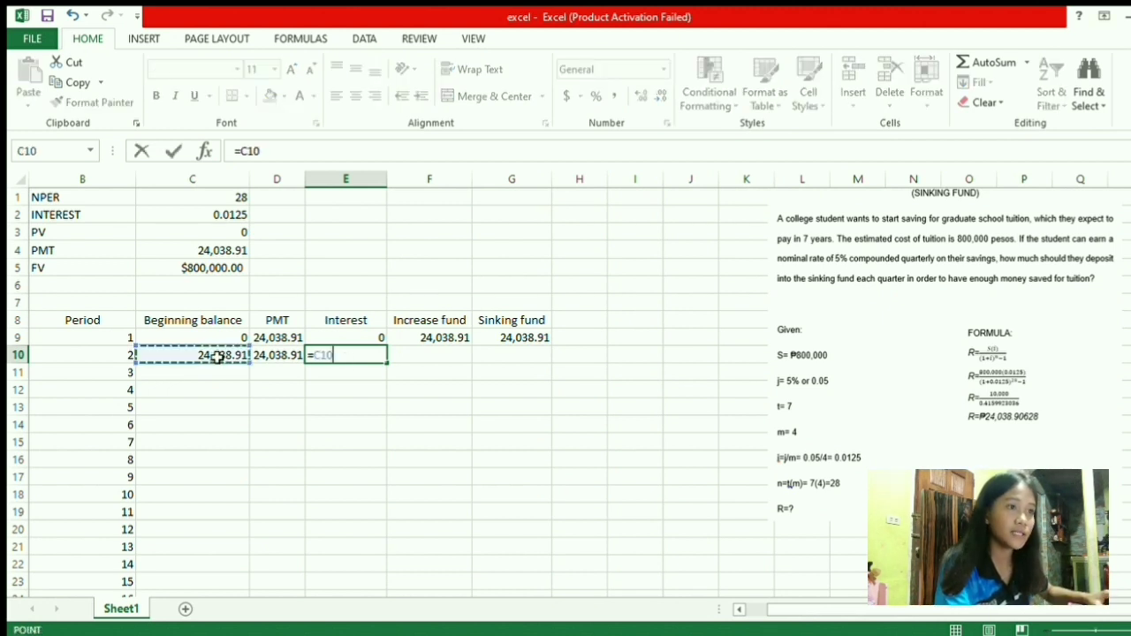
pyautogui.write('*')
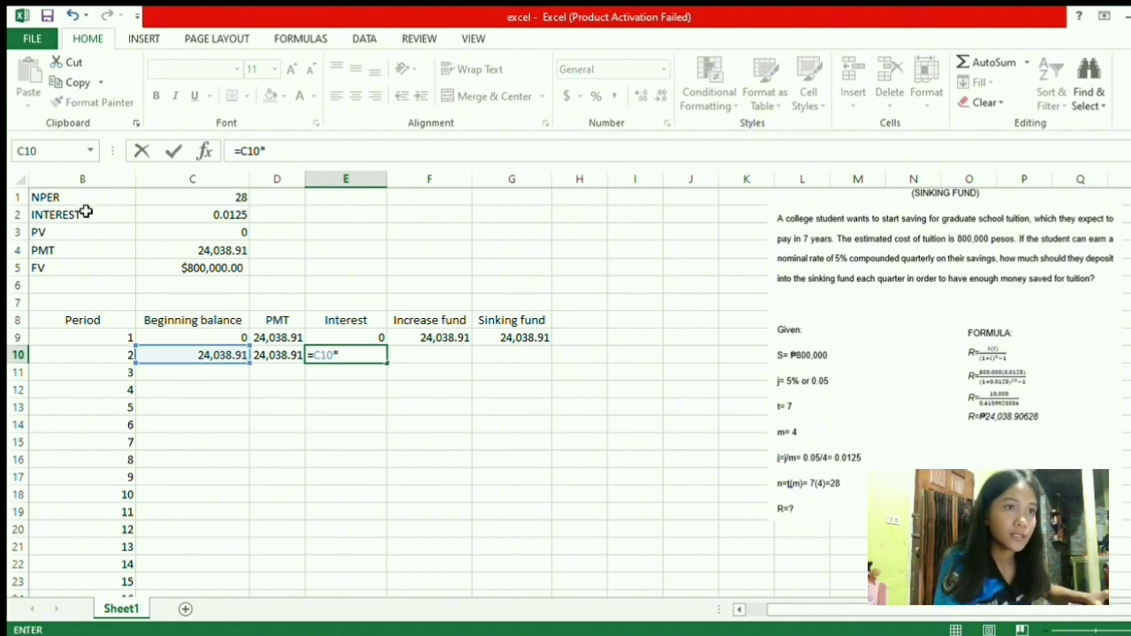
pyautogui.click(181, 220)
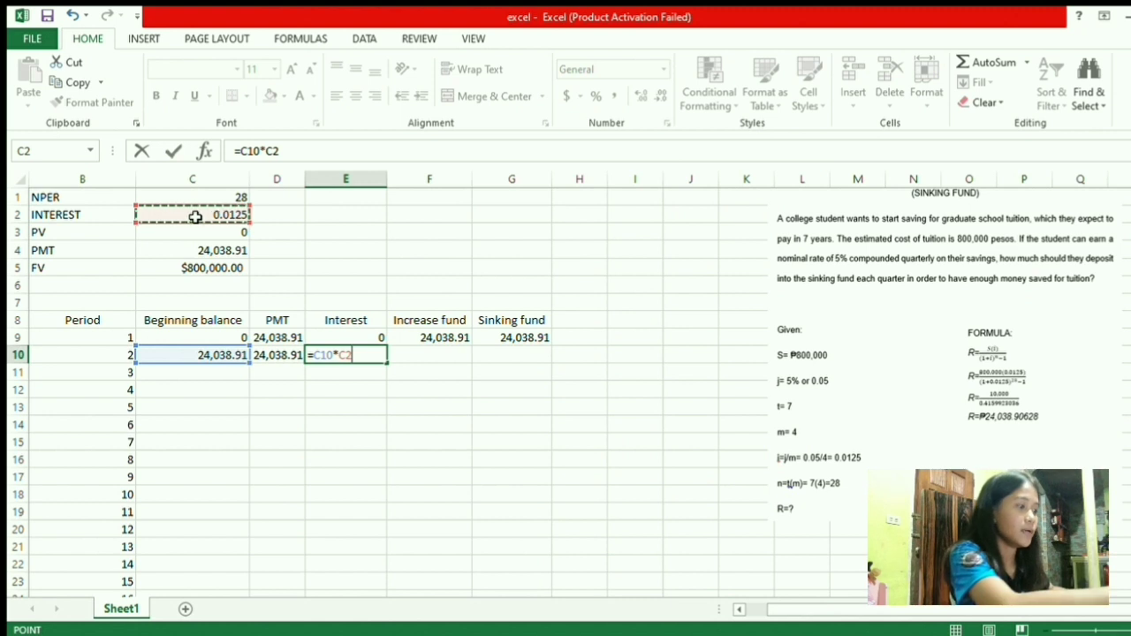
pyautogui.press('Return')
# Set period 2's increase fund F10 to =D10+E10, giving 24,339.39
pyautogui.click(420, 357)
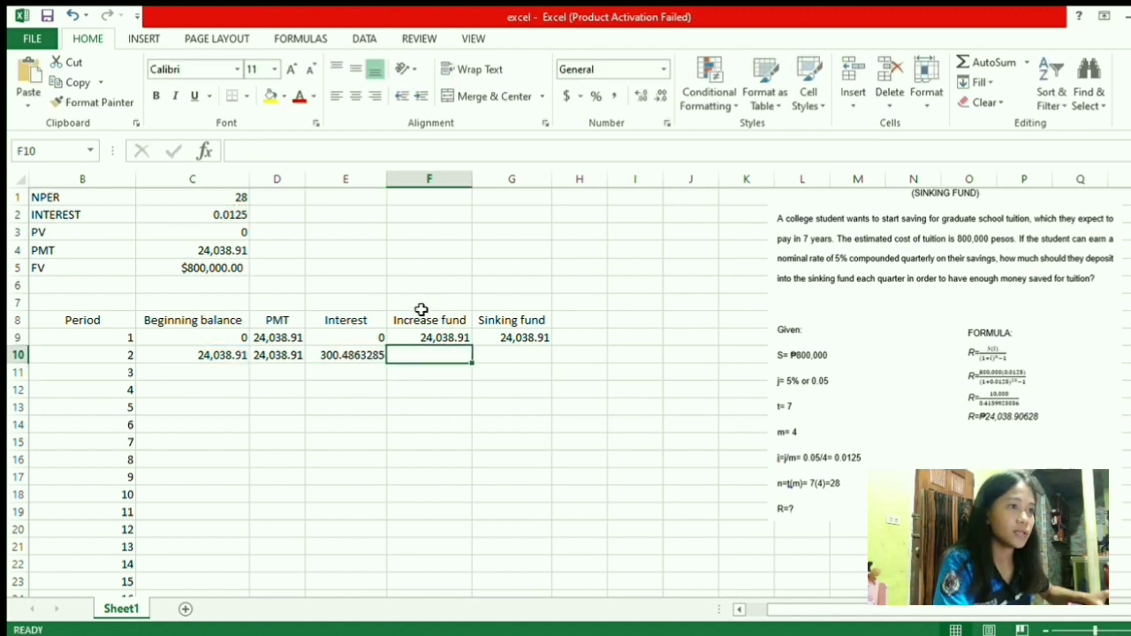
pyautogui.write('=')
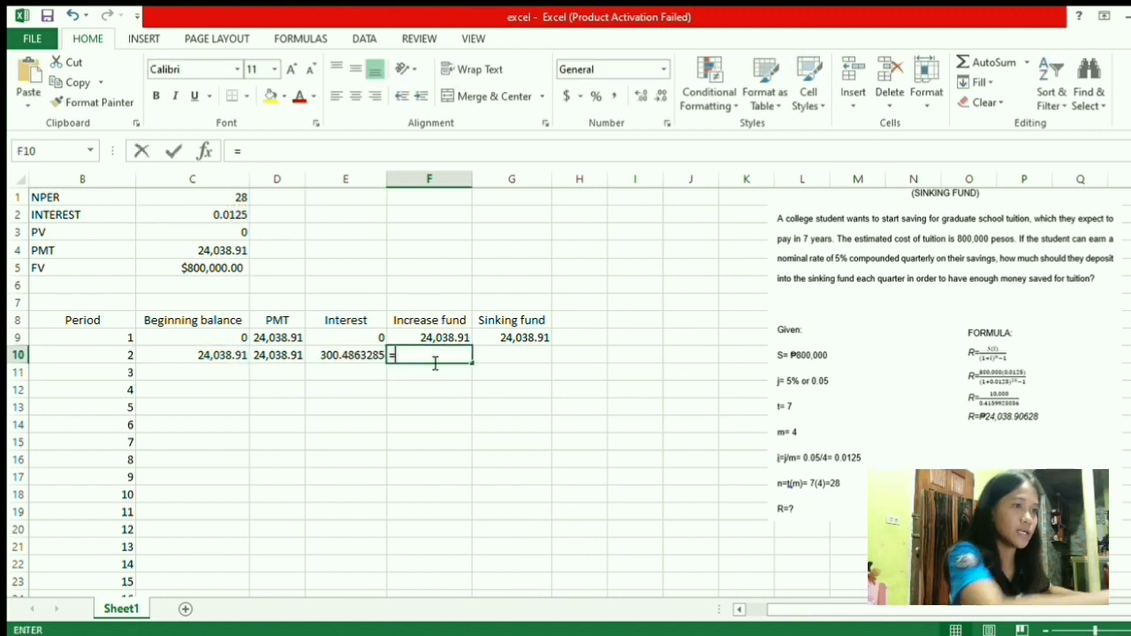
pyautogui.click(276, 361)
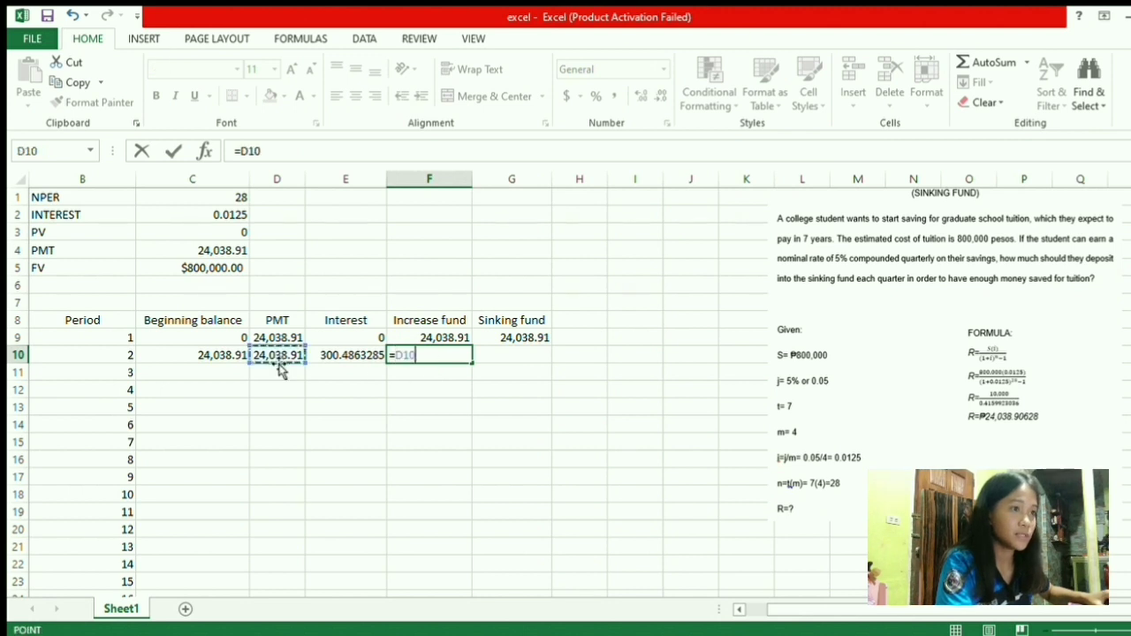
pyautogui.write('+')
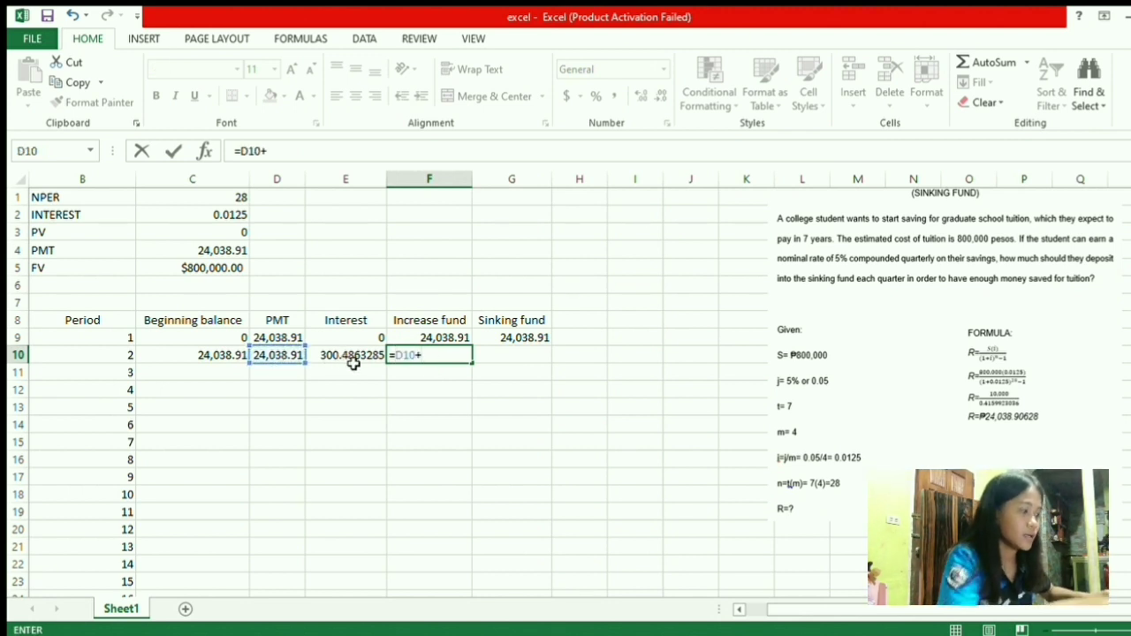
pyautogui.click(354, 358)
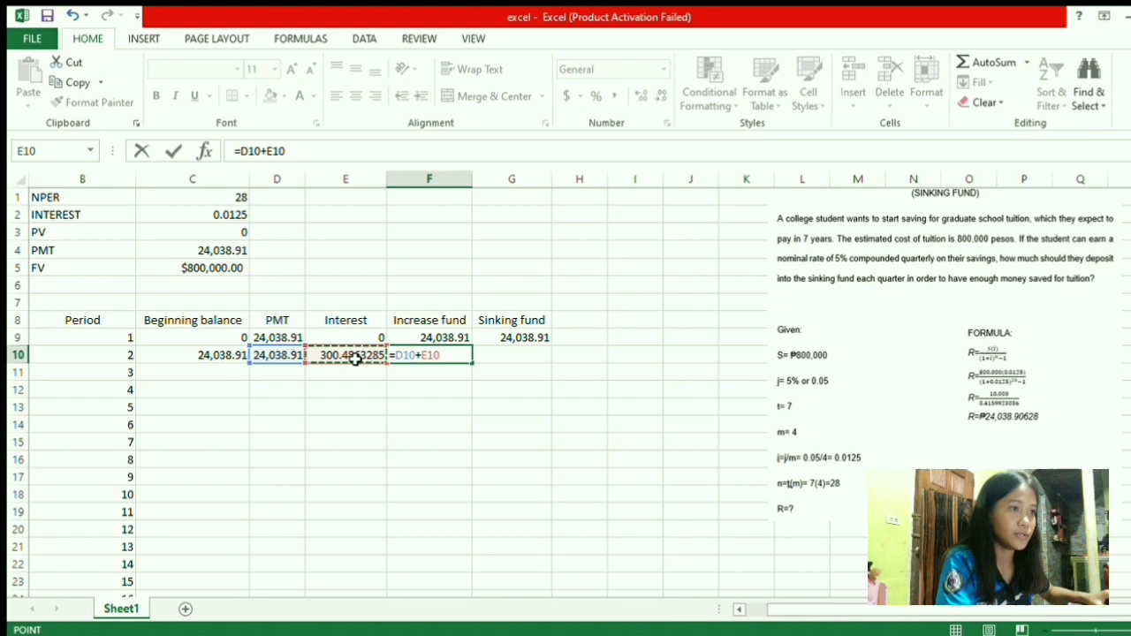
pyautogui.press('Return')
# Set period 2's sinking fund G10 to =C10+F10, giving 48,378.30
pyautogui.click(493, 358)
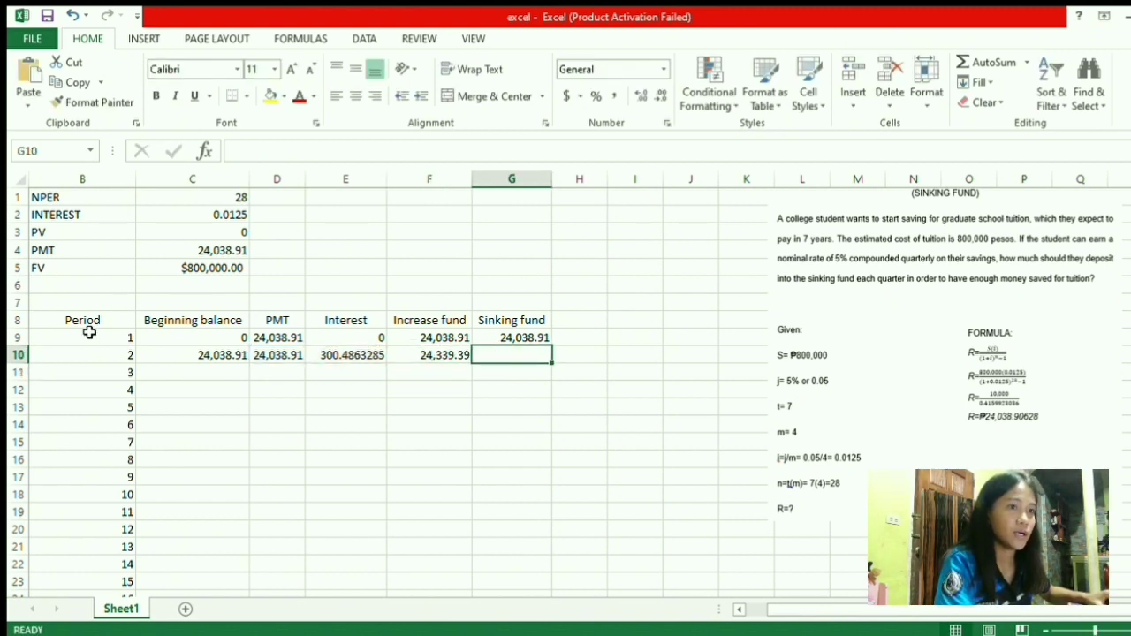
pyautogui.write('=')
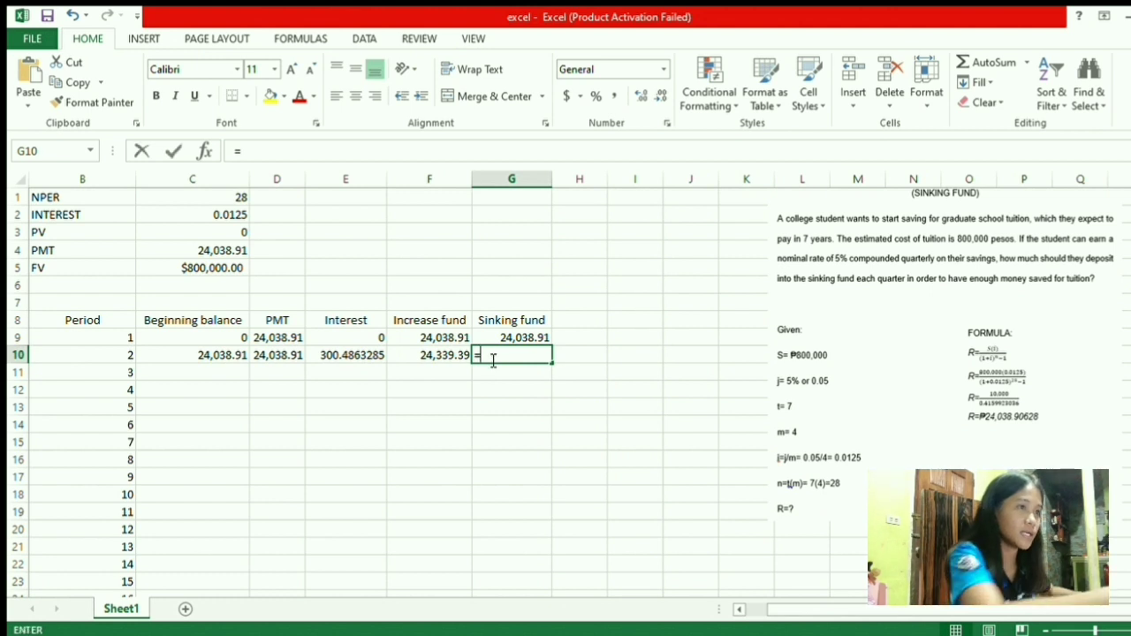
pyautogui.click(205, 360)
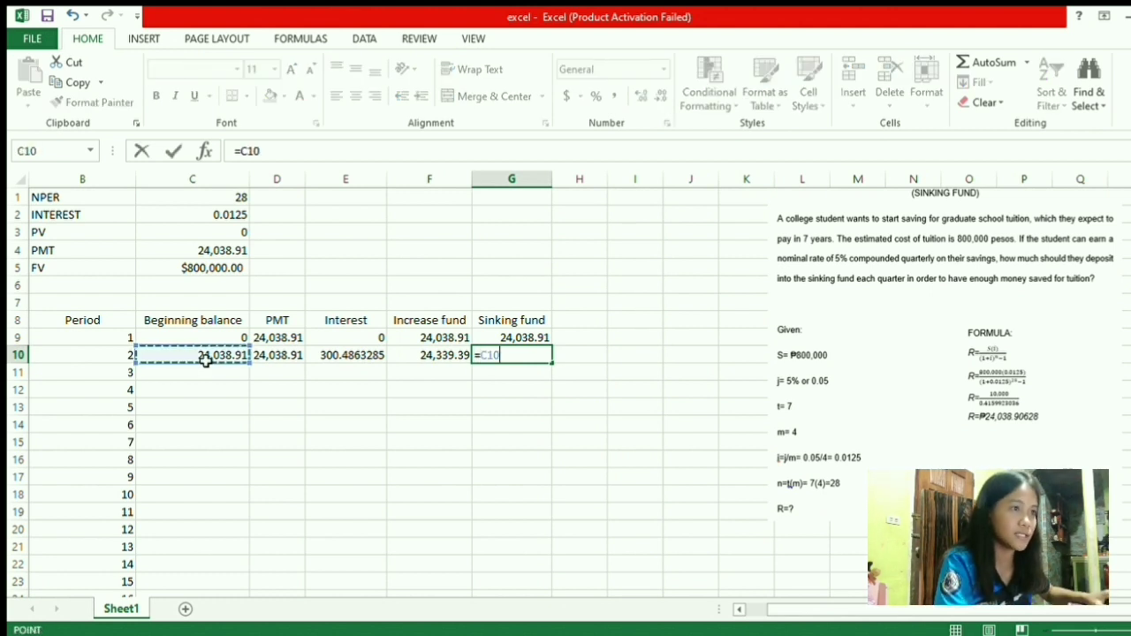
pyautogui.write('+')
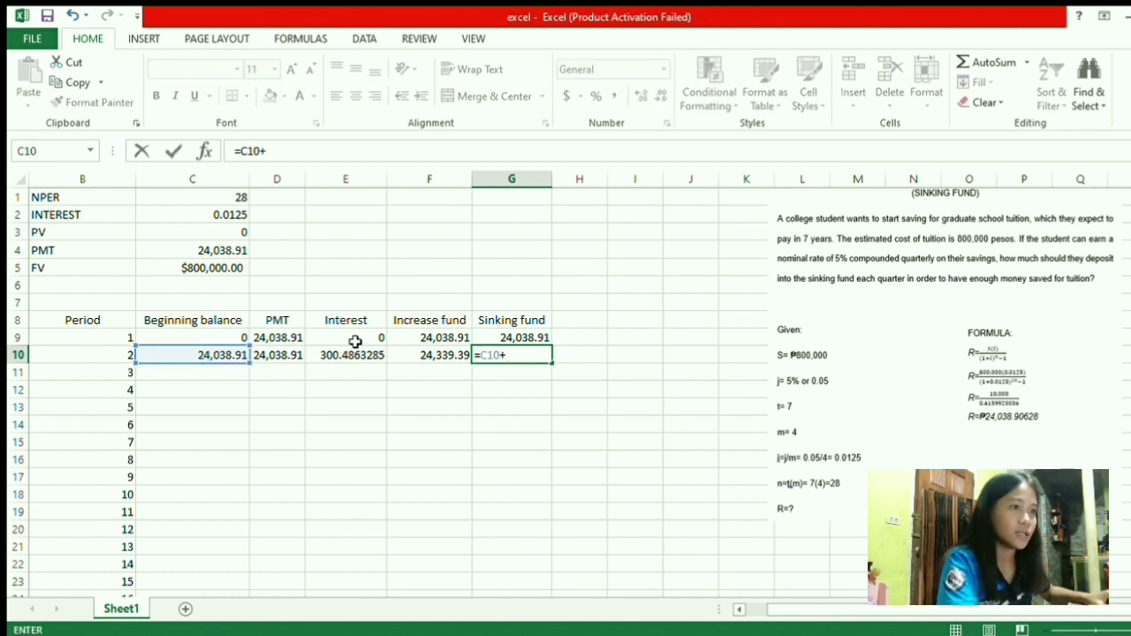
pyautogui.click(458, 368)
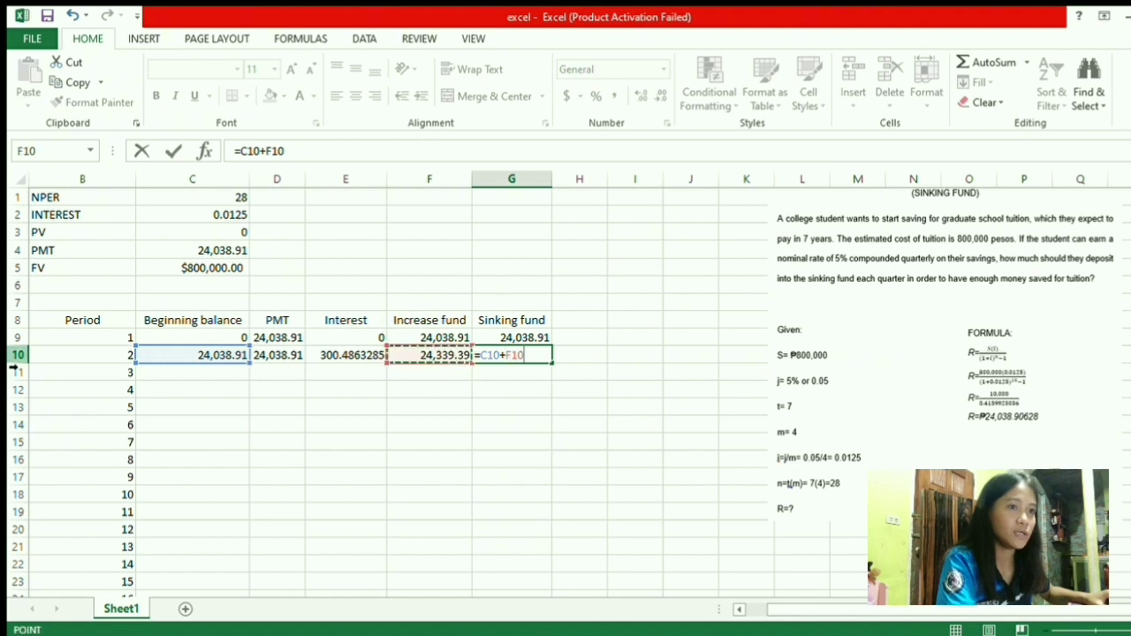
pyautogui.press('Return')
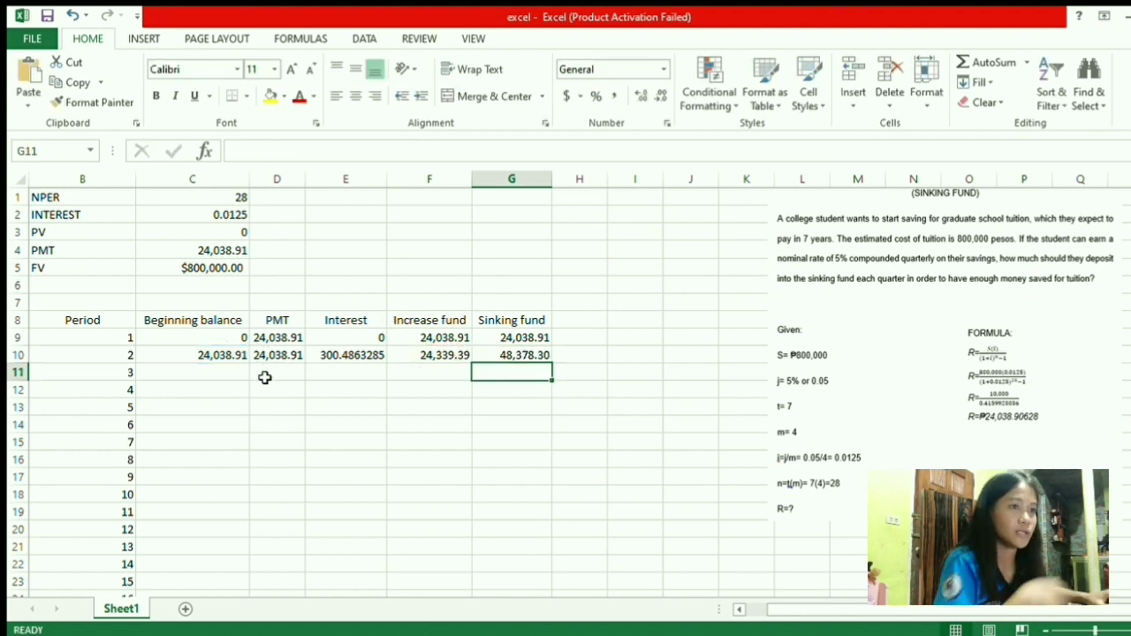
pyautogui.click(216, 378)
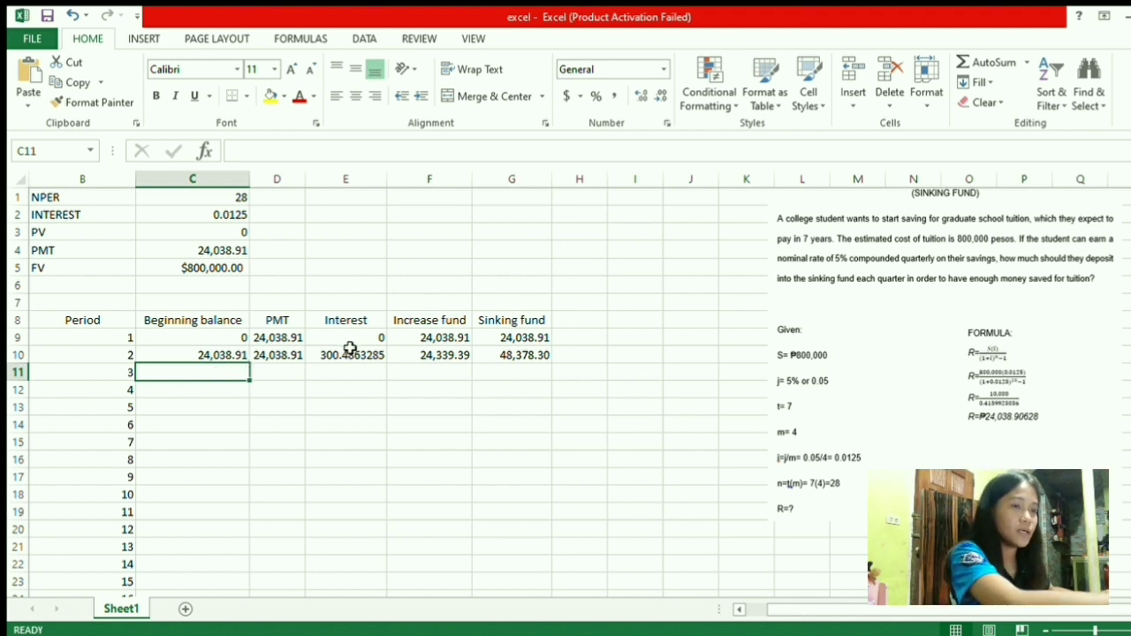
# Enter =G10 in C11 (48,378.30) and the anchored payment =$C4 in D11
pyautogui.write('=')
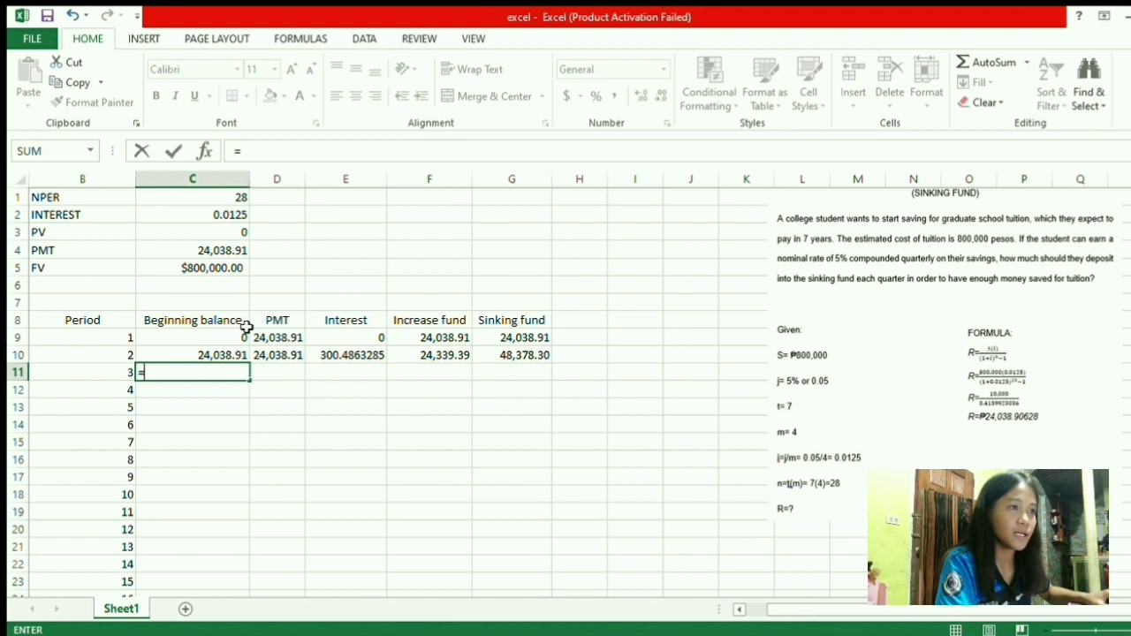
pyautogui.click(516, 357)
pyautogui.press('Return')
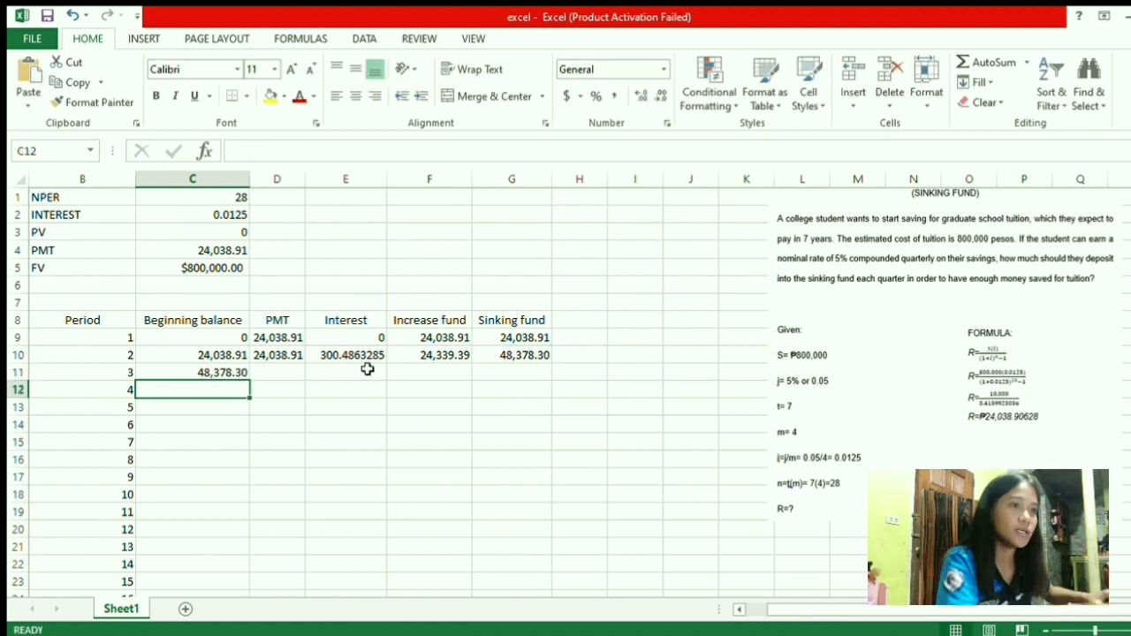
pyautogui.click(278, 378)
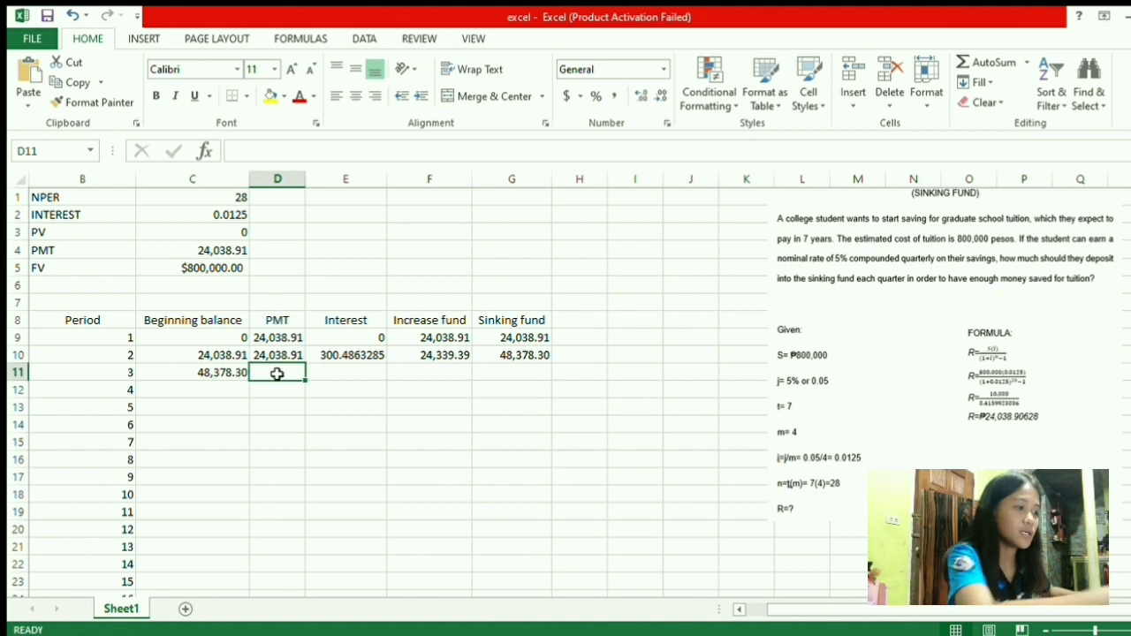
pyautogui.write('=')
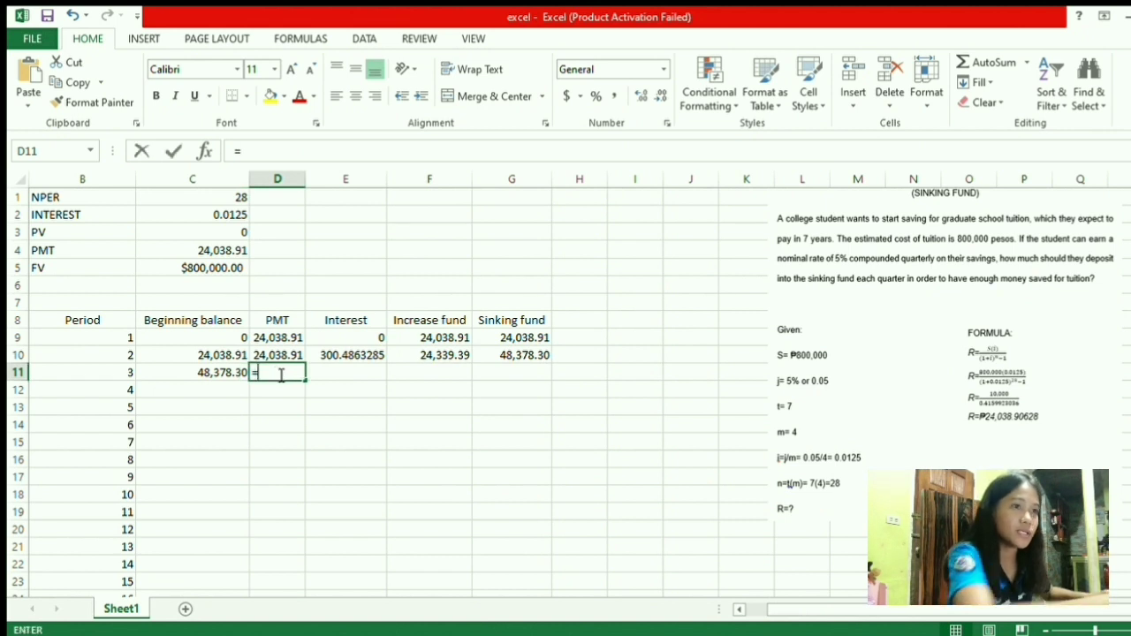
pyautogui.click(190, 253)
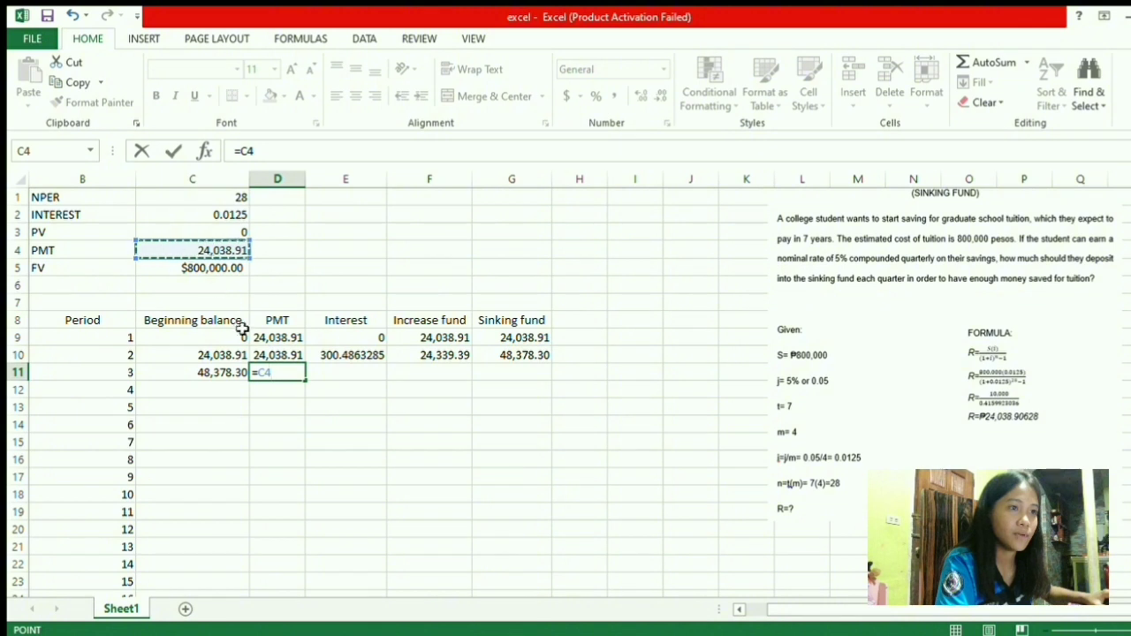
pyautogui.click(259, 378)
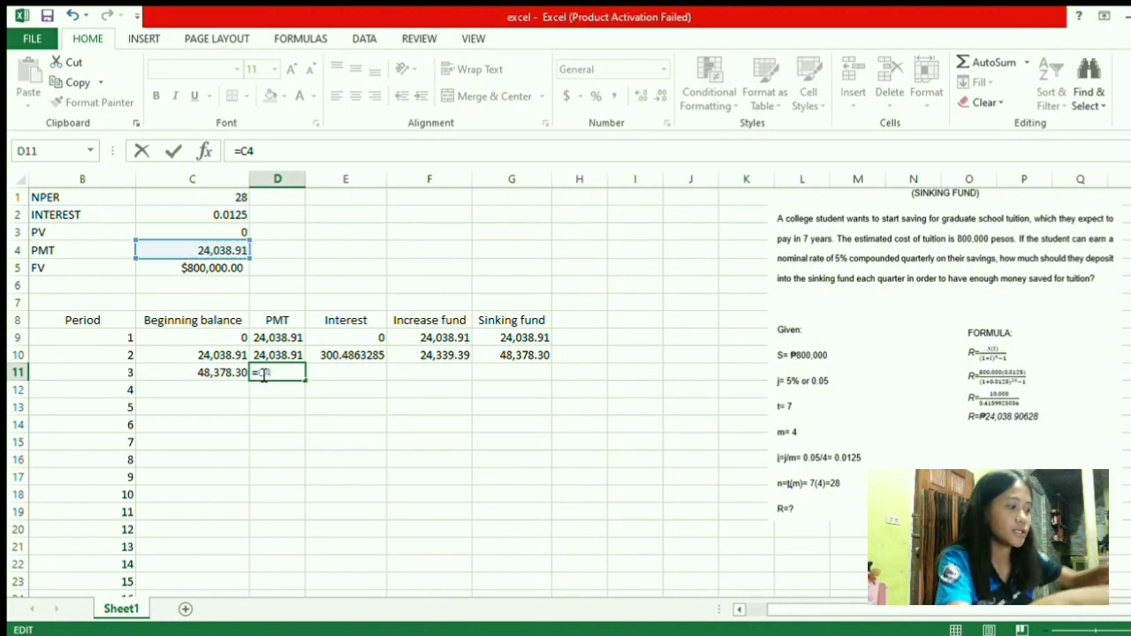
pyautogui.write('$C$')
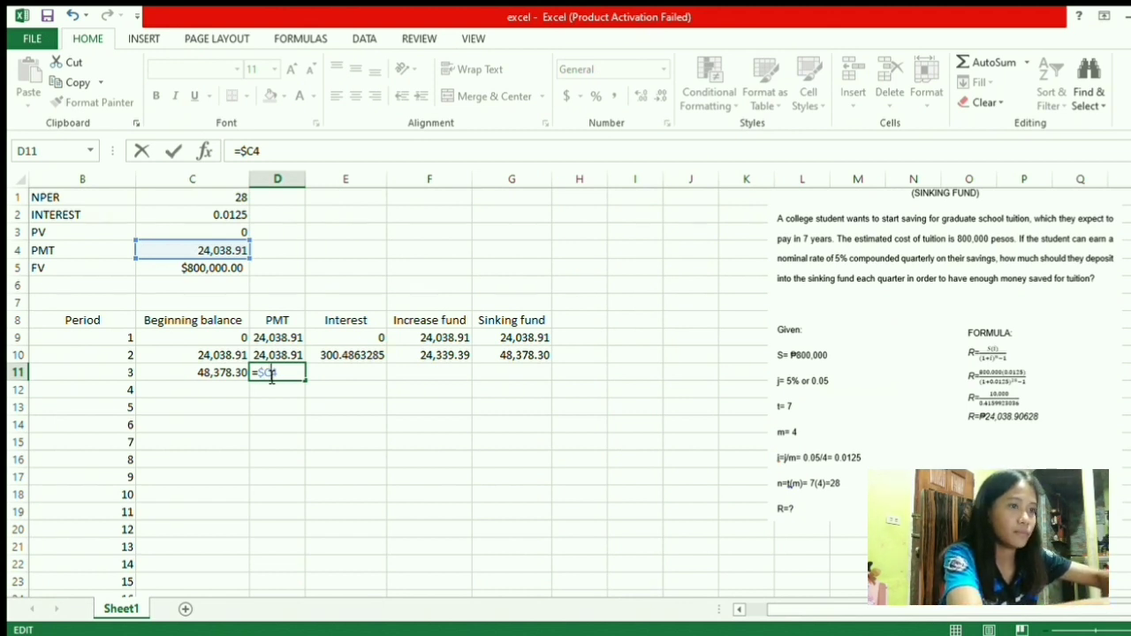
pyautogui.press('Return')
# Enter period 3's interest =C11*$C2 in E11, giving 604.7287361
pyautogui.click(333, 372)
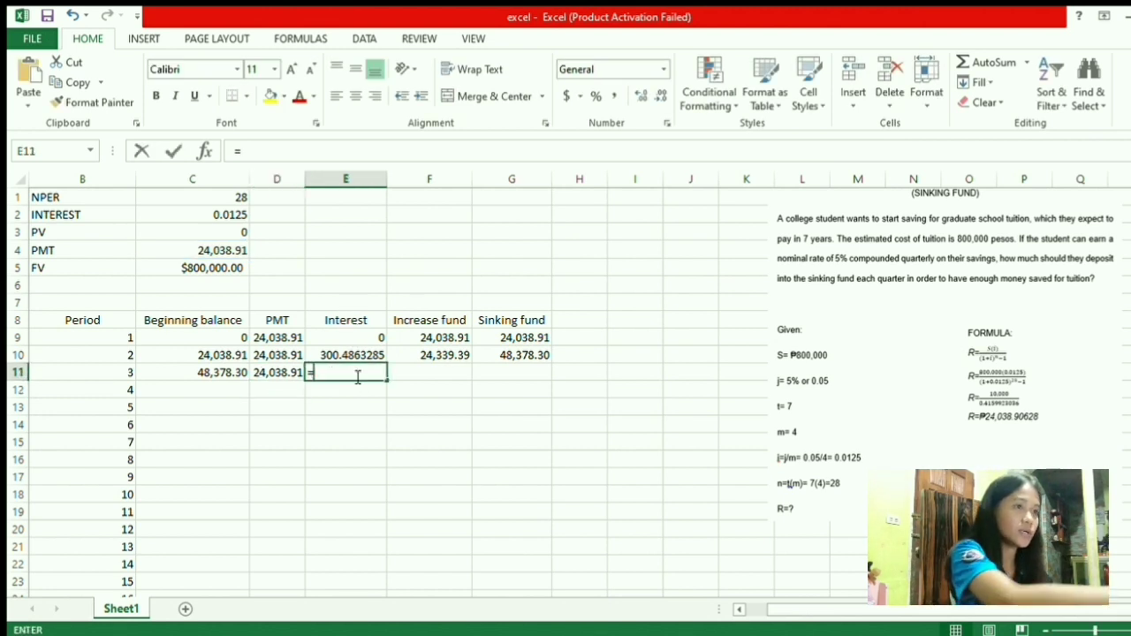
pyautogui.write('=')
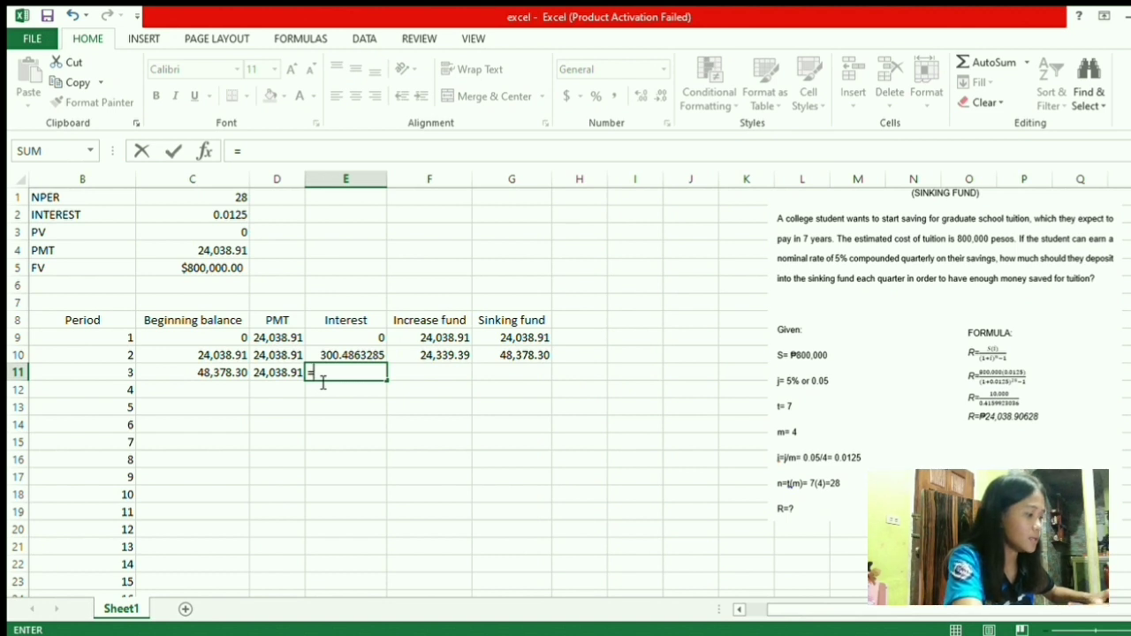
pyautogui.click(215, 378)
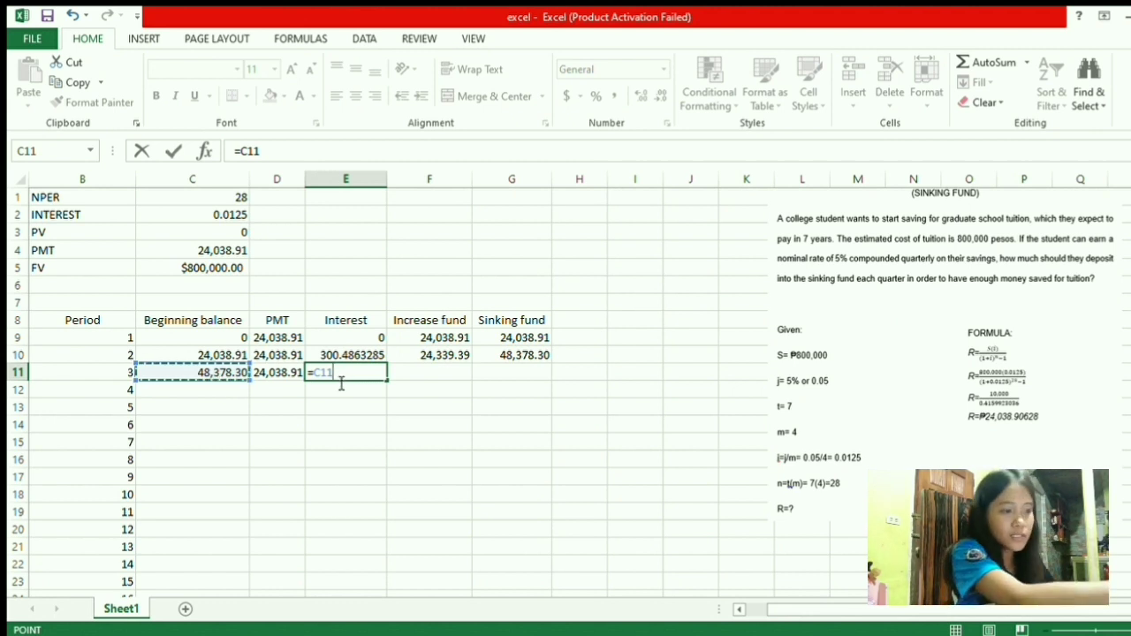
pyautogui.write('*')
pyautogui.click(163, 221)
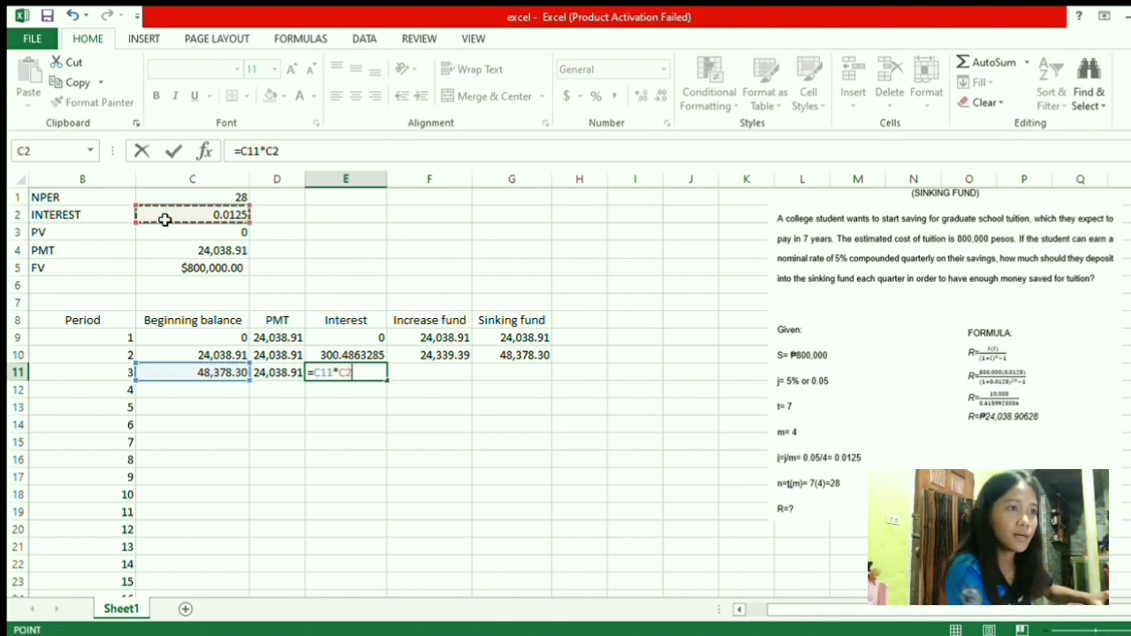
pyautogui.click(347, 376)
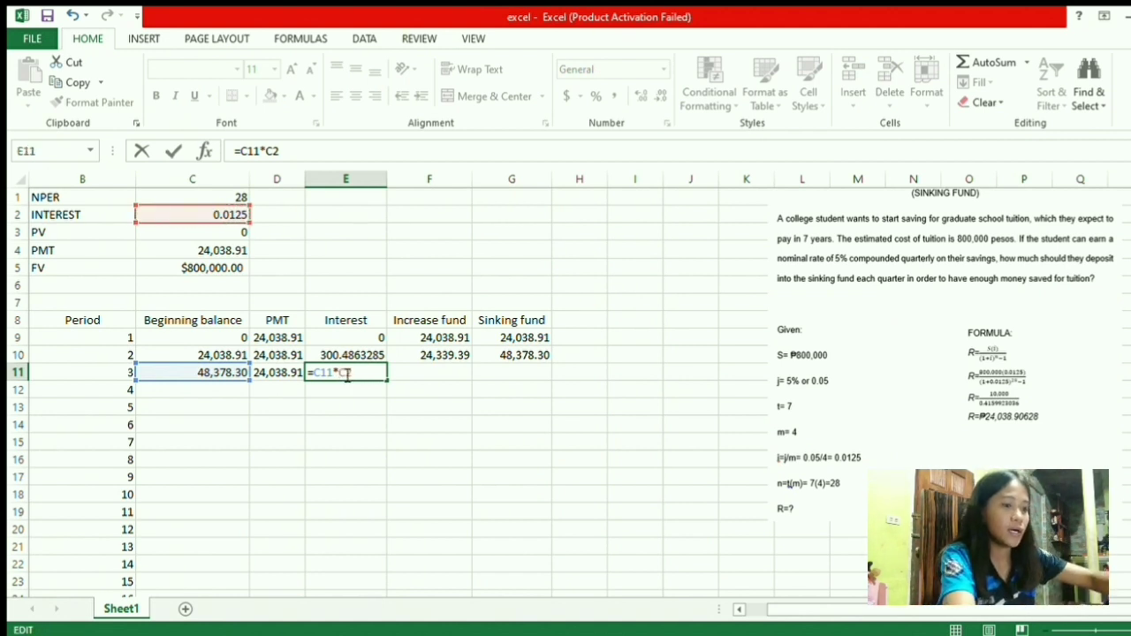
pyautogui.write('$C$')
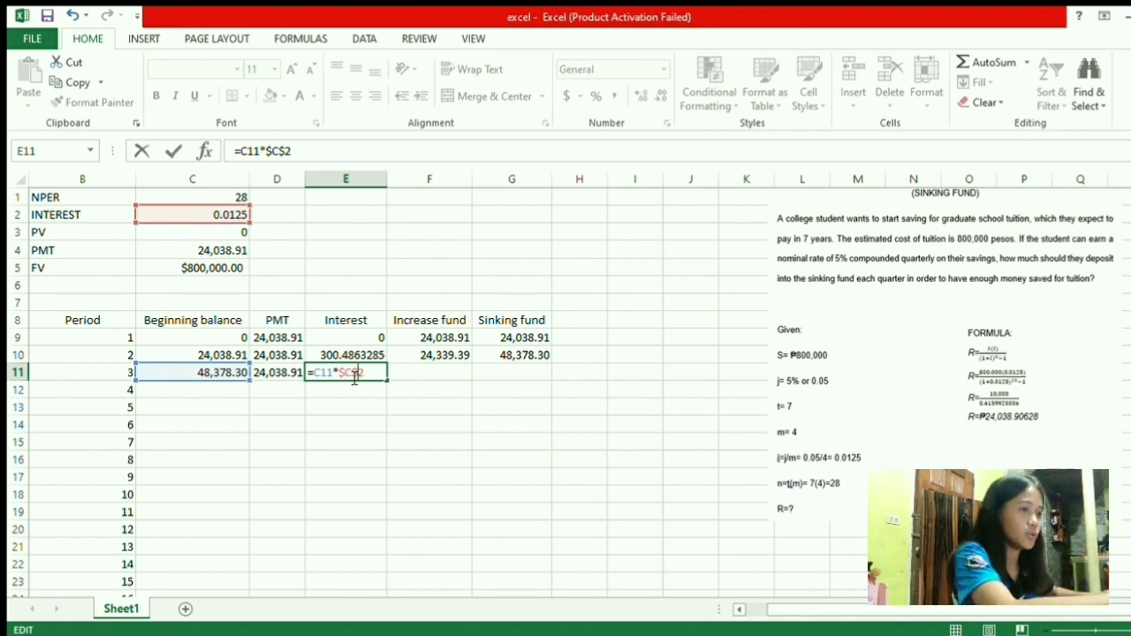
pyautogui.press('Return')
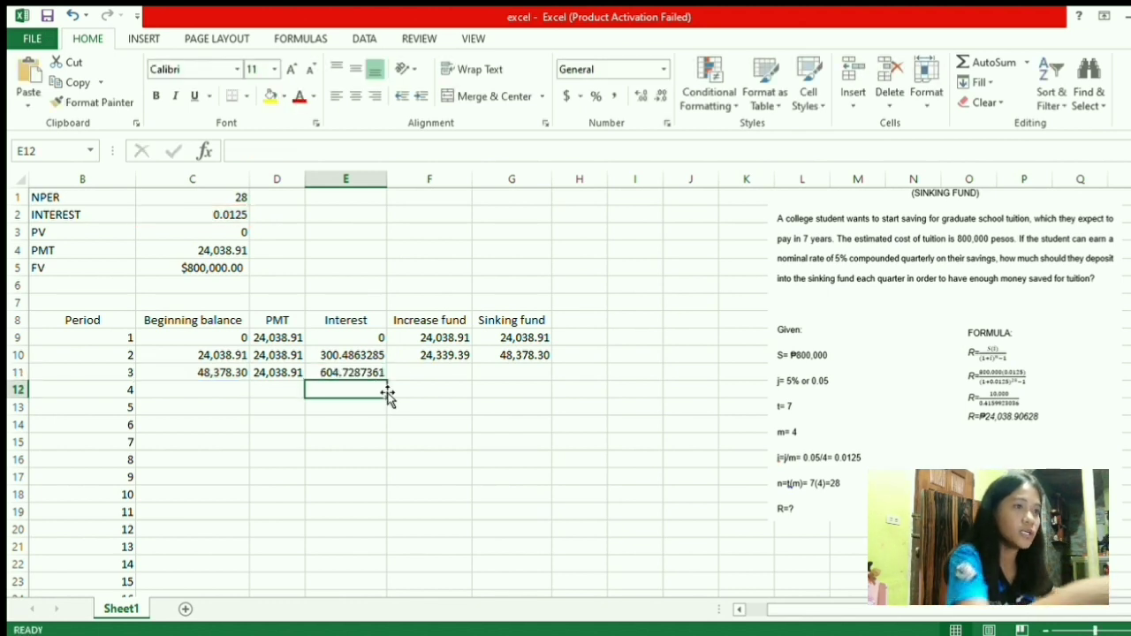
# Enter period 3's increase fund =D11+E11 in F11, giving 24,643.64
pyautogui.click(433, 373)
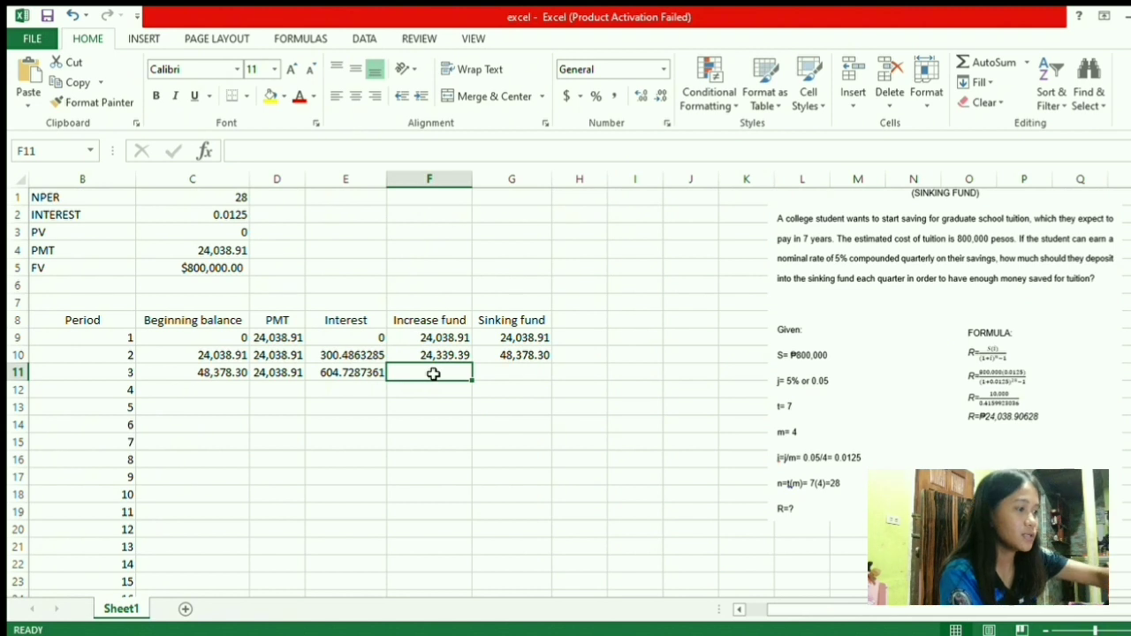
pyautogui.write('=')
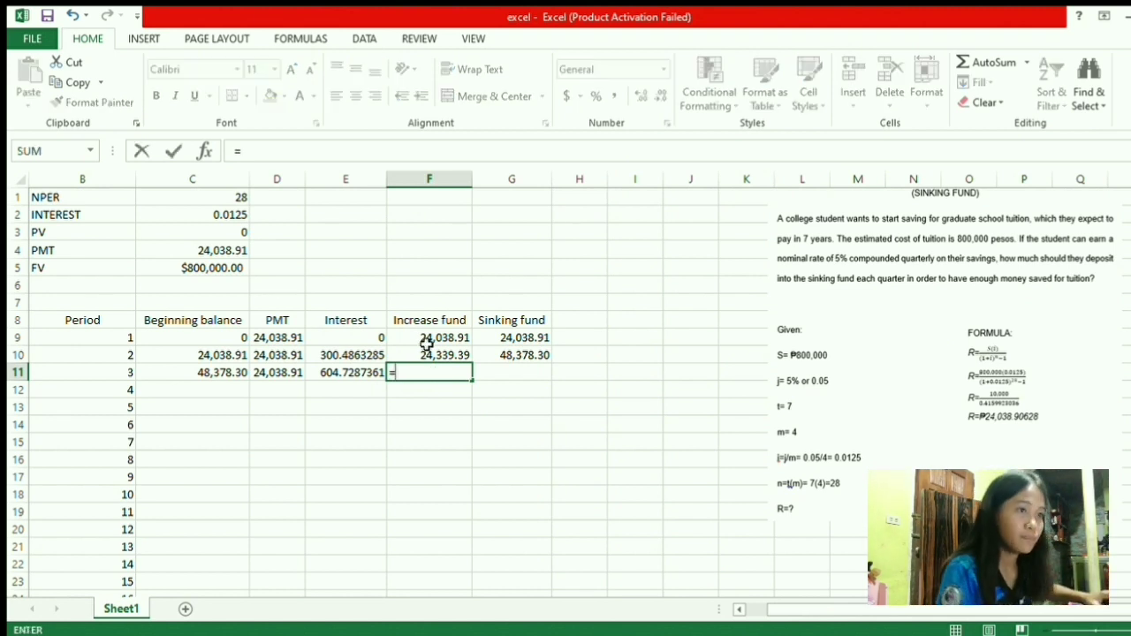
pyautogui.click(279, 375)
pyautogui.write('+')
pyautogui.click(351, 376)
pyautogui.press('Return')
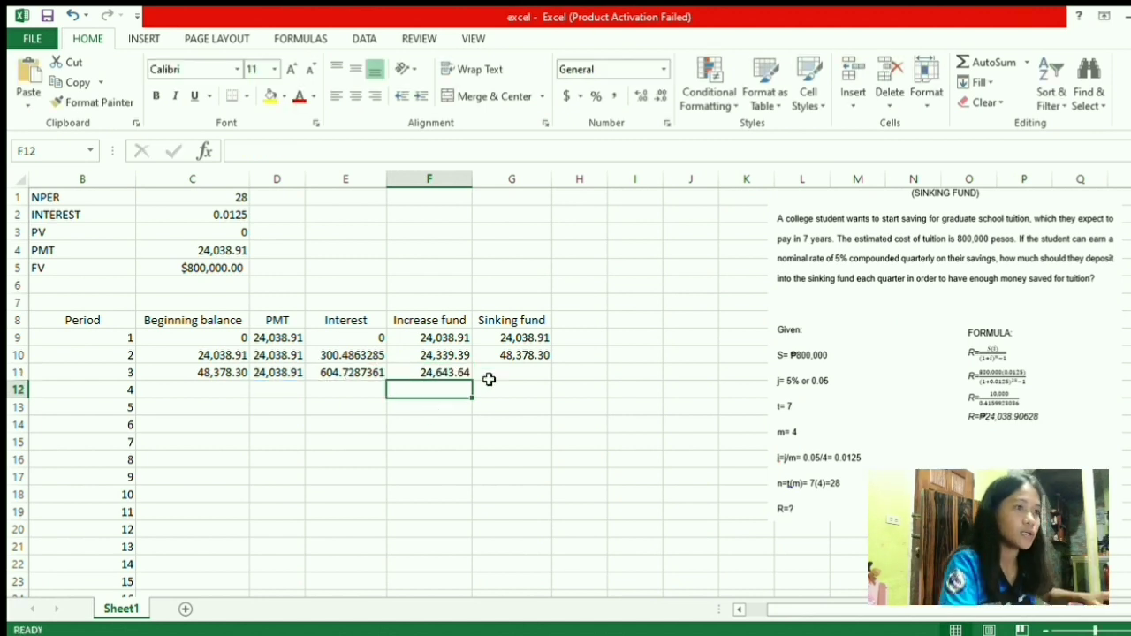
# Enter period 3's sinking fund =C11+F11 in G11, giving 73,021.93
pyautogui.click(508, 373)
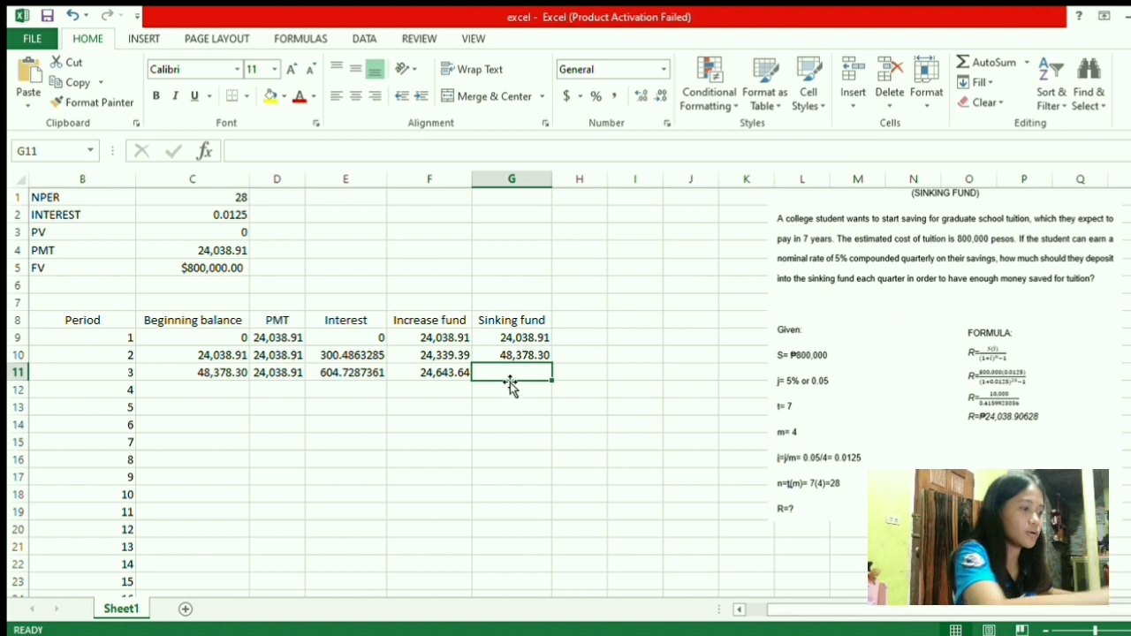
pyautogui.write('=')
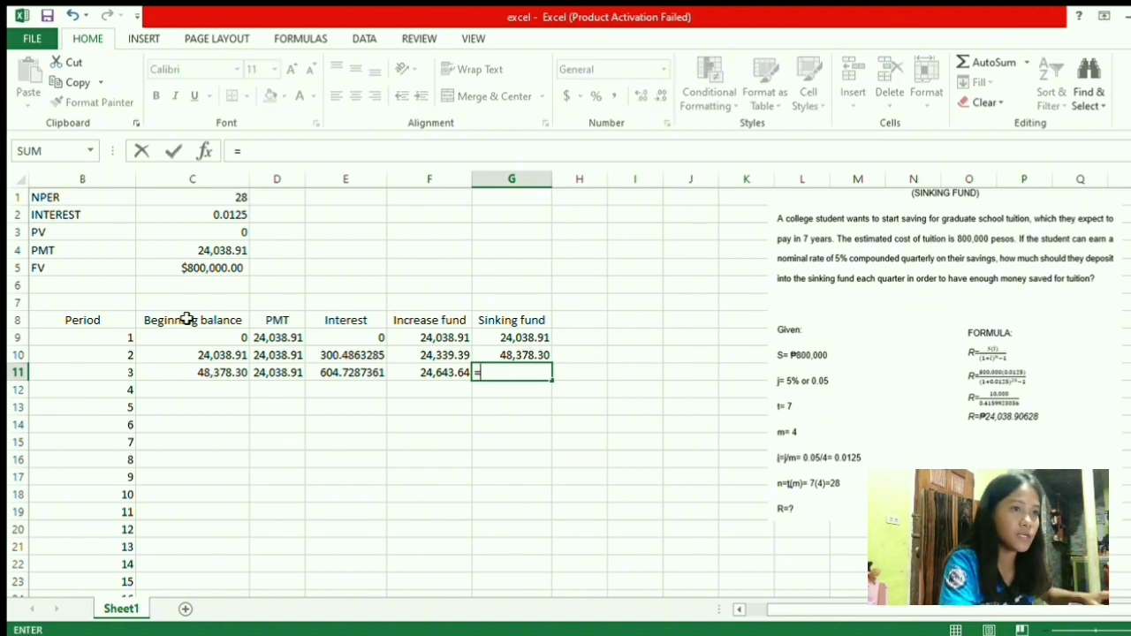
pyautogui.click(199, 376)
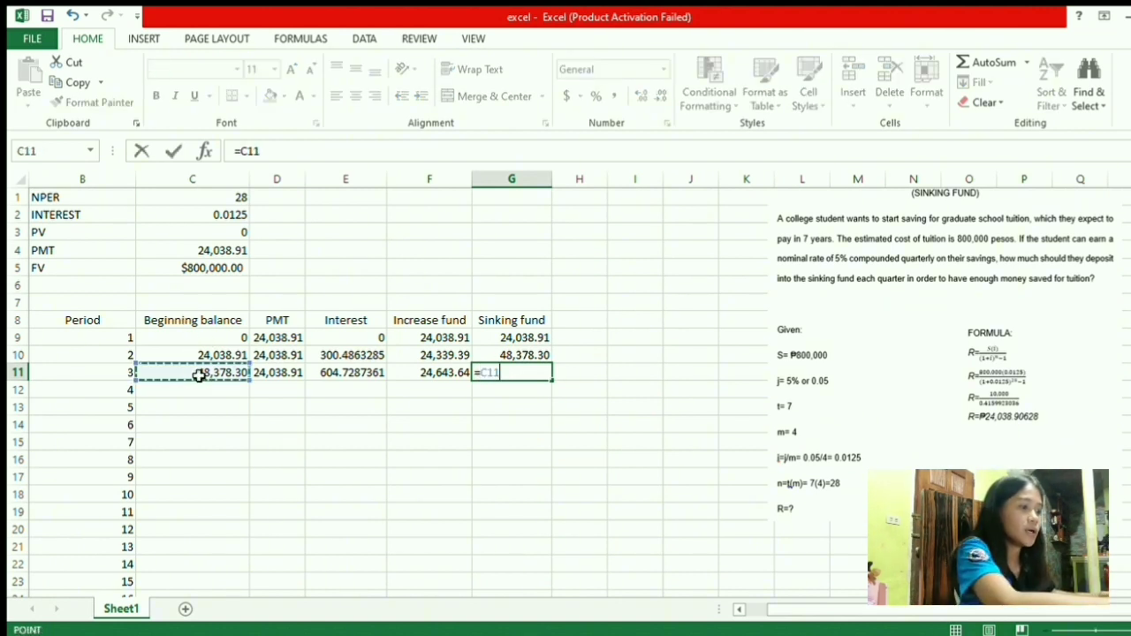
pyautogui.write('+')
pyautogui.click(437, 380)
pyautogui.press('Return')
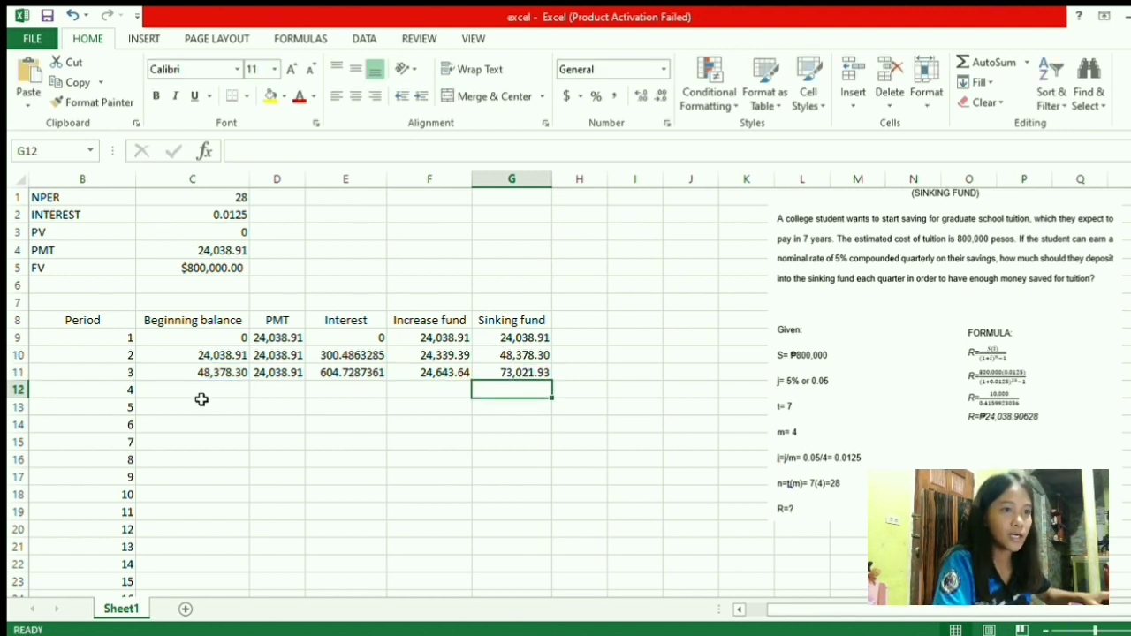
# Fill B11:G11 down to row 36 so period 28's sinking fund in G36 reaches 800,000.00
pyautogui.scroll(-1, 295, 318)
pyautogui.scroll(-4, 230, 498)
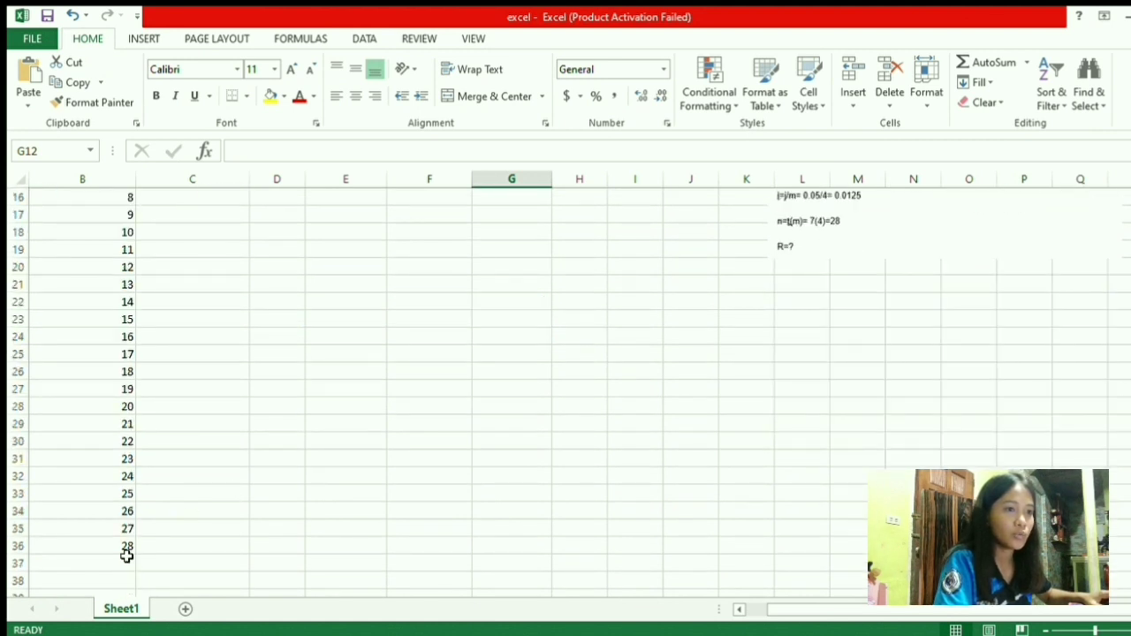
pyautogui.scroll(4, 203, 504)
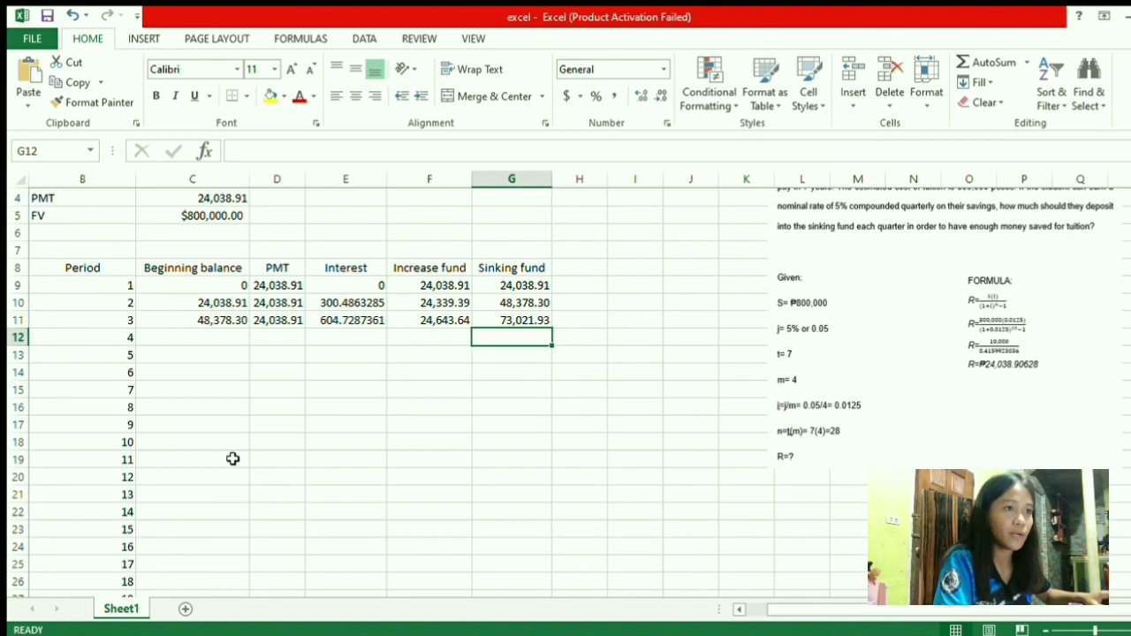
pyautogui.click(123, 325)
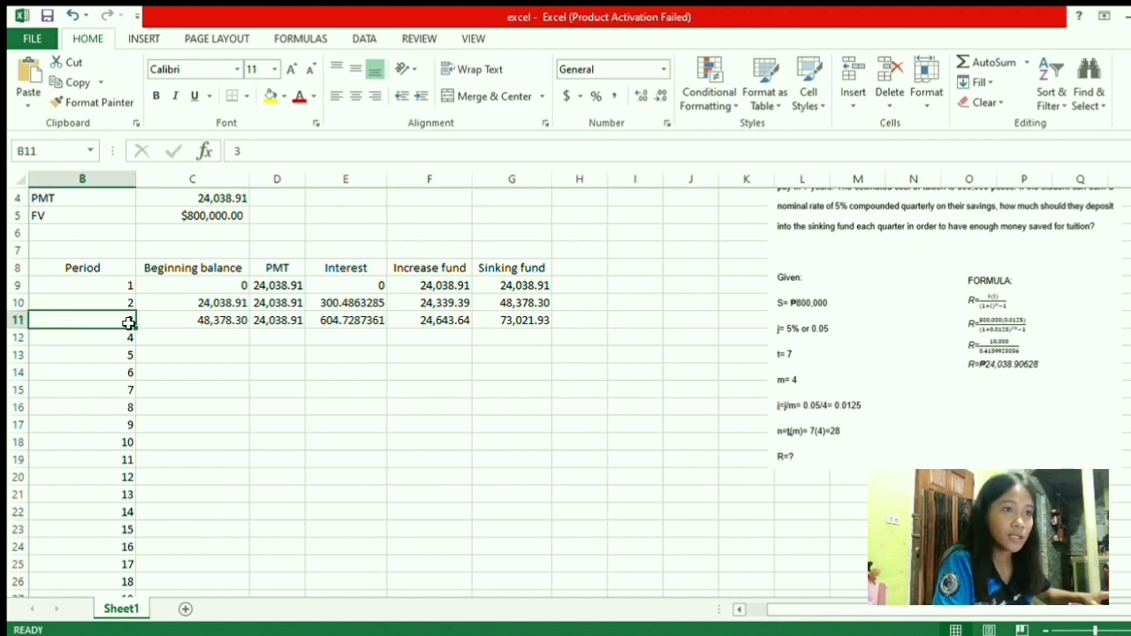
pyautogui.moveTo(128, 322); pyautogui.dragTo(492, 533)
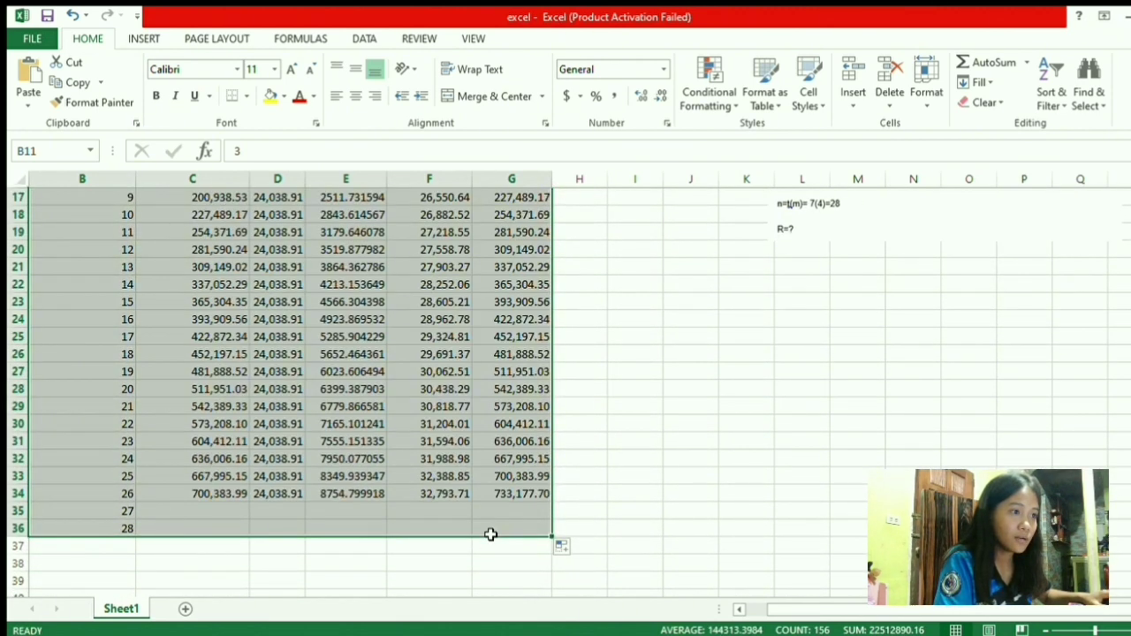
pyautogui.click(609, 491)
pyautogui.click(529, 528)
pyautogui.scroll(5, 562, 481)
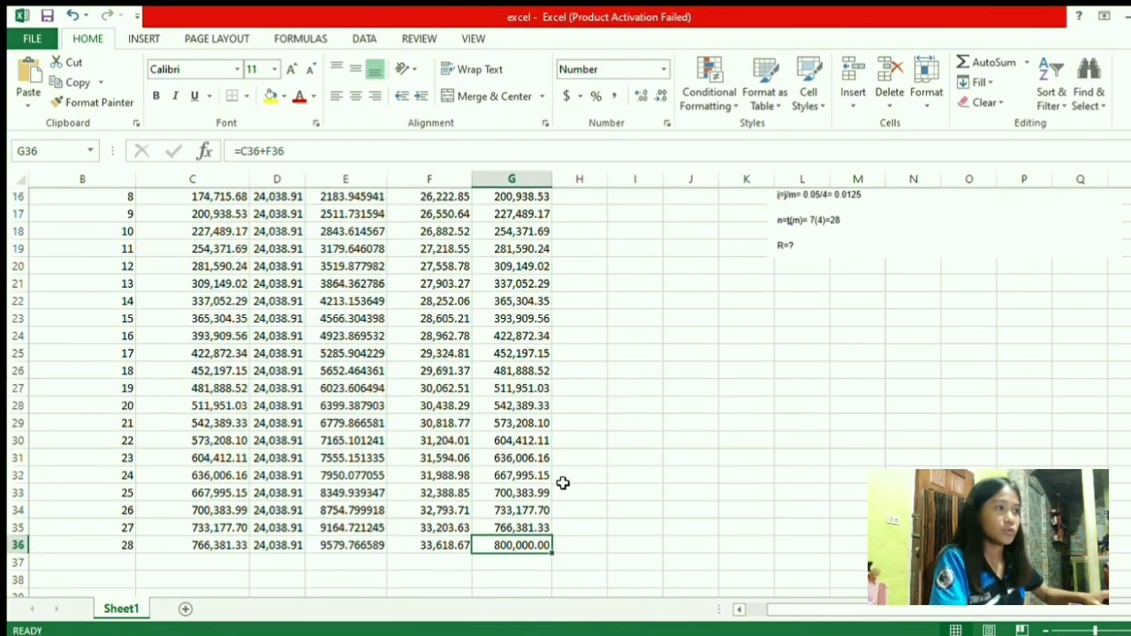
pyautogui.scroll(2, 563, 481)
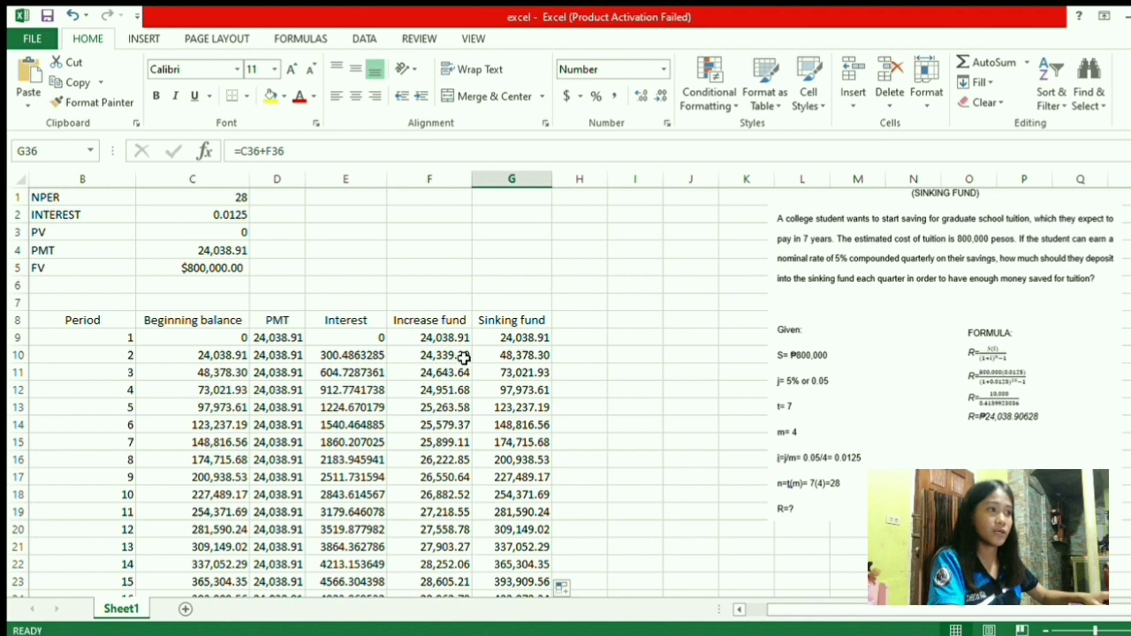
pyautogui.scroll(-6, 618, 441)
pyautogui.scroll(1, 618, 441)
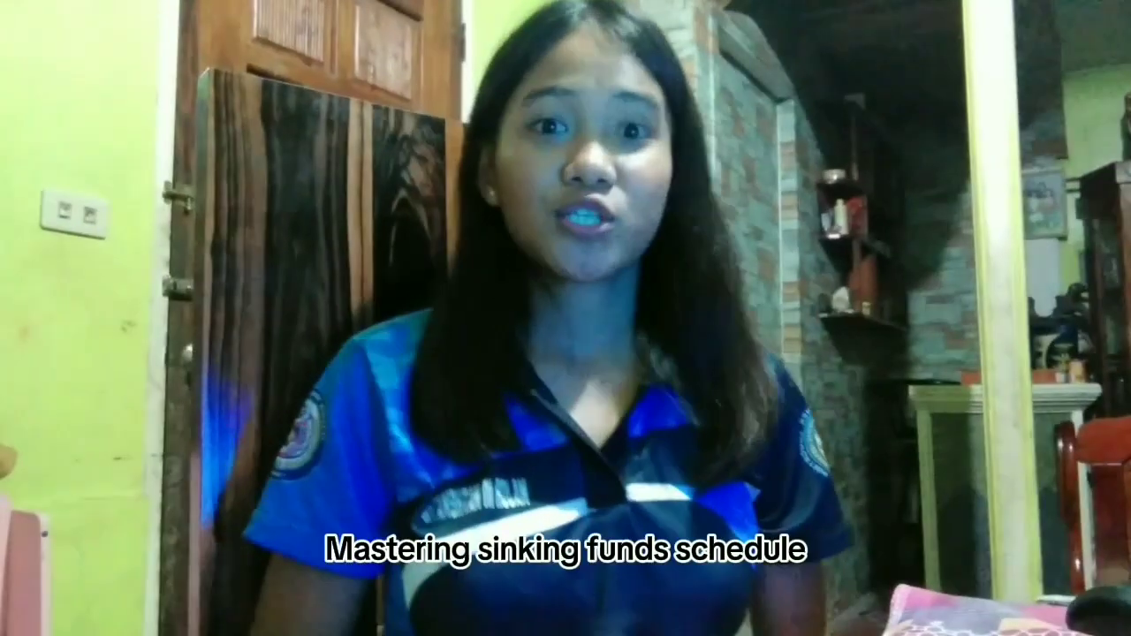